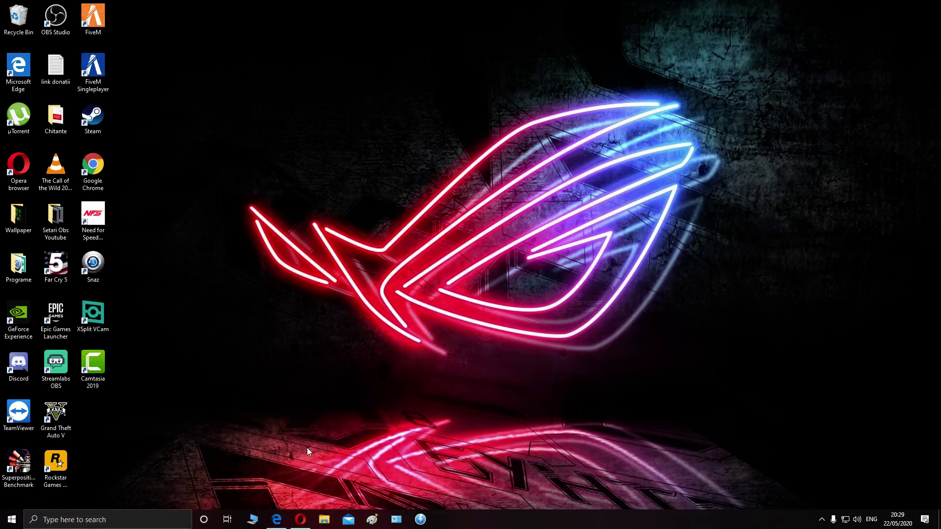
# Search Google for "xsplit v cam" in Opera and open the XSplit VCam product page, then minimize the browser
pyautogui.click(302, 513)
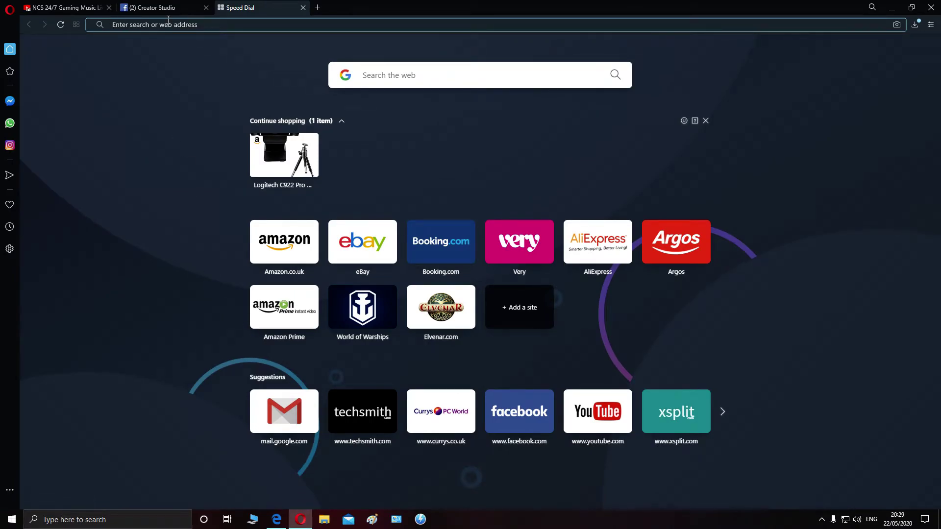
pyautogui.write('xsplit')
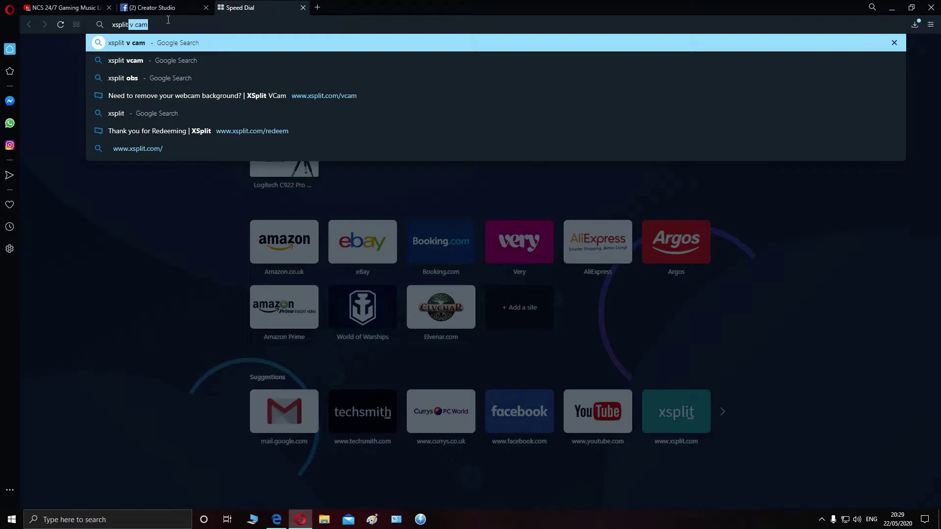
pyautogui.press('Return')
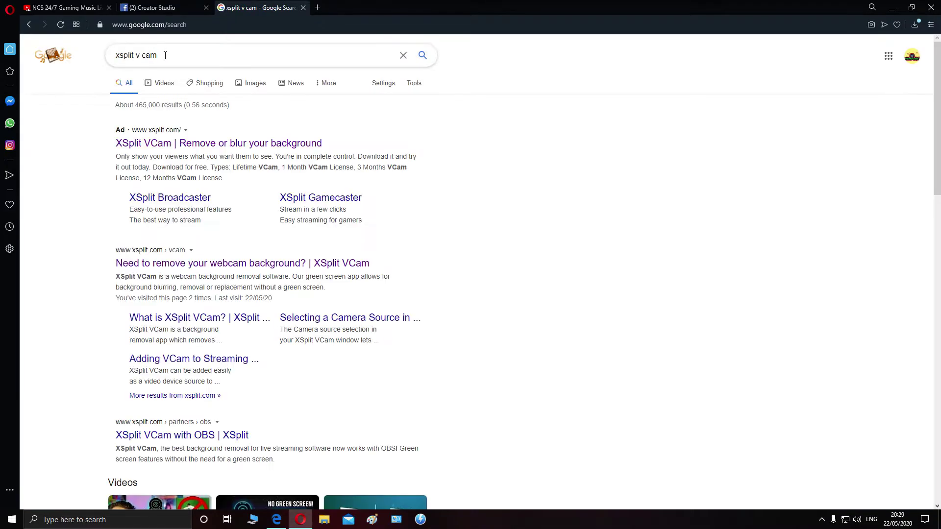
pyautogui.click(240, 144)
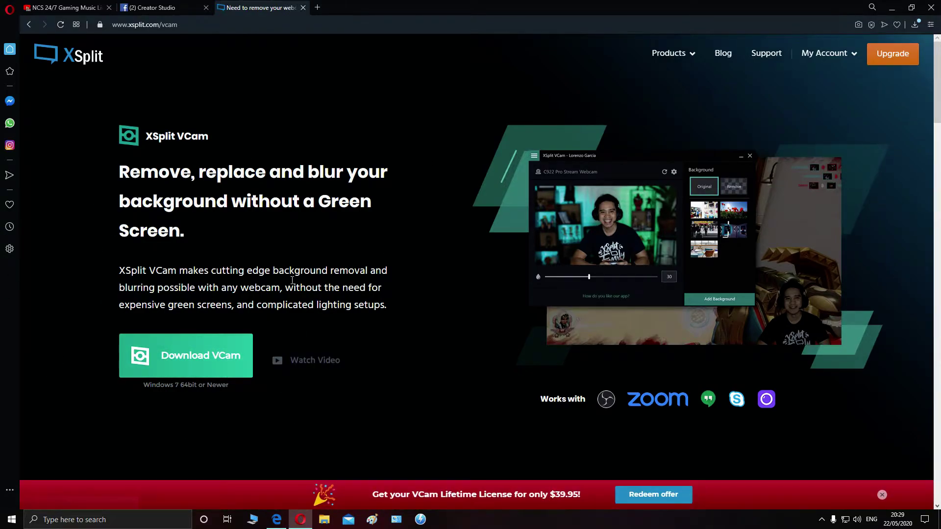
pyautogui.moveTo(664, 62)
pyautogui.click(889, 11)
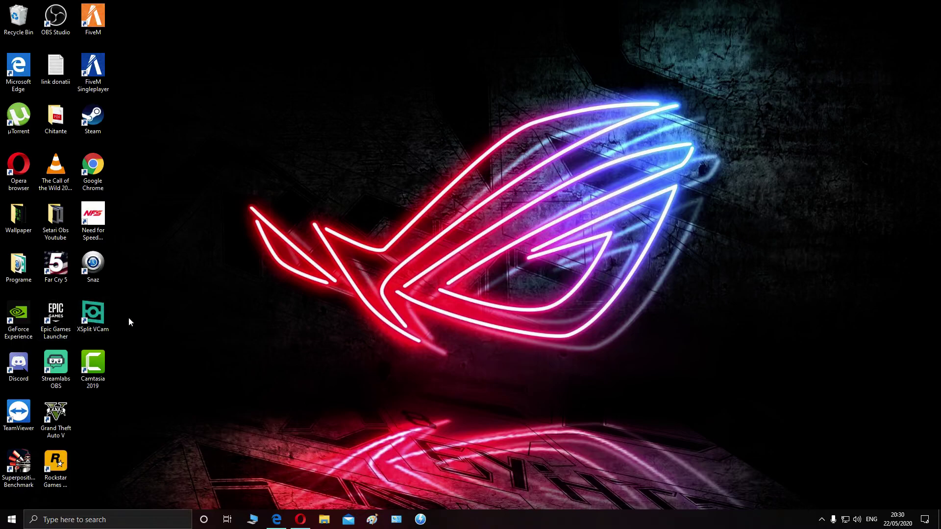
# Launch XSplit VCam and set its hardware acceleration to GPU: RTX 2070 SUPER
pyautogui.doubleClick(99, 316)
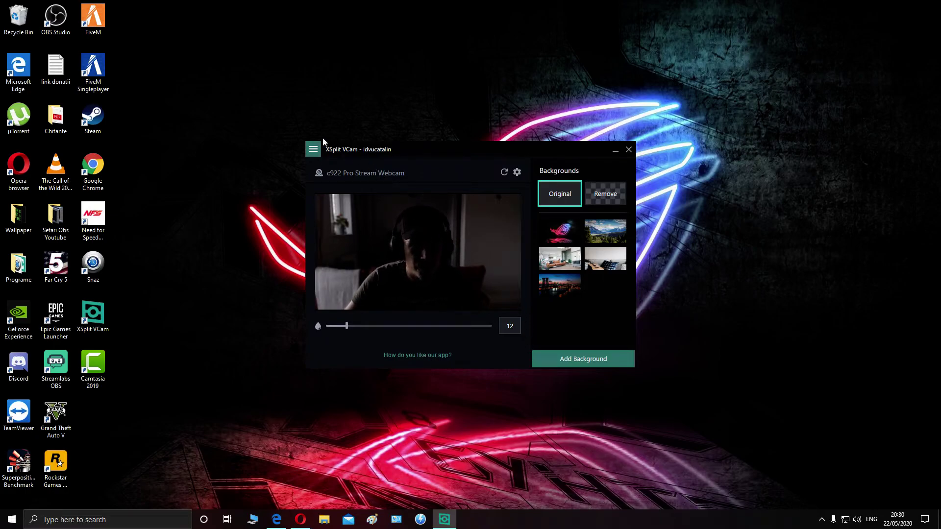
pyautogui.click(314, 151)
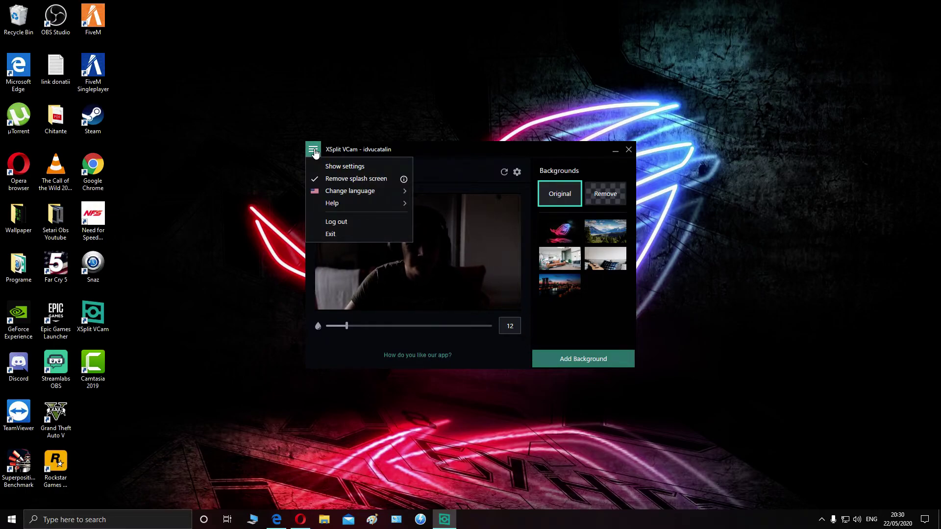
pyautogui.click(350, 167)
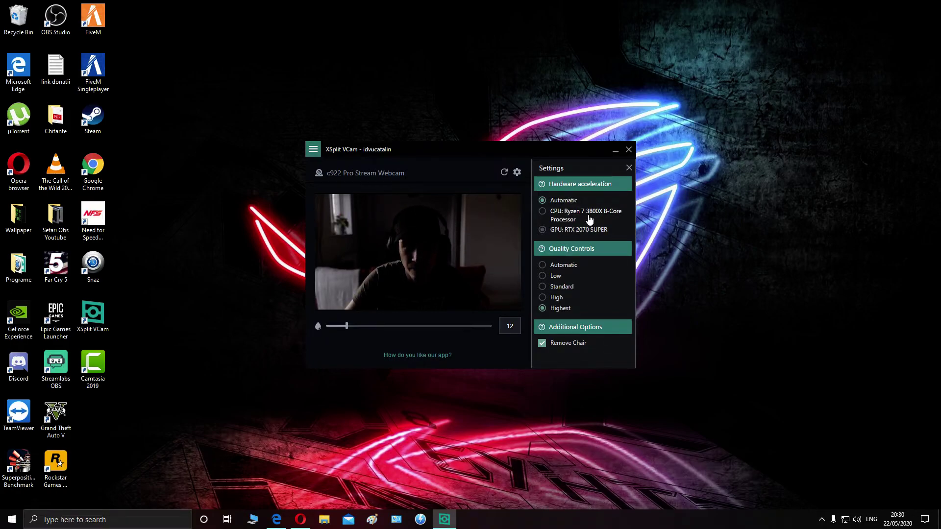
pyautogui.click(543, 231)
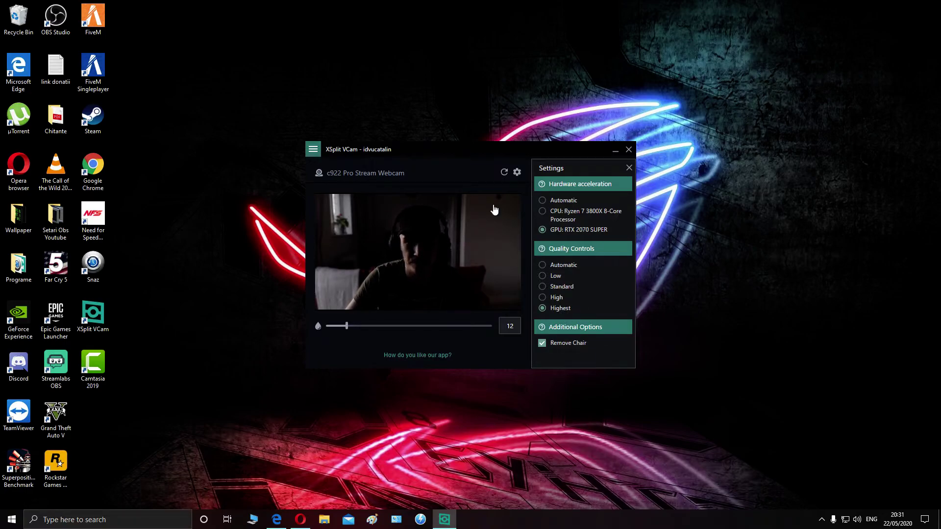
pyautogui.click(313, 149)
pyautogui.click(458, 163)
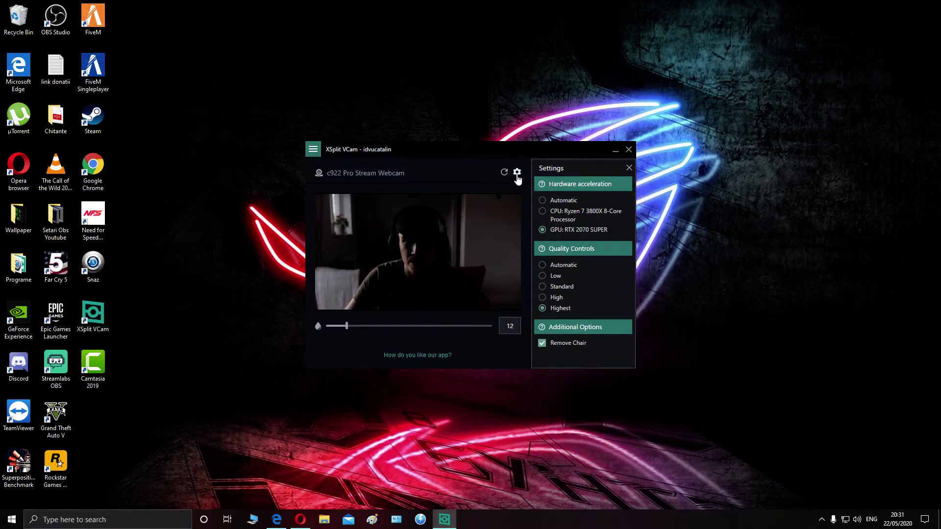
pyautogui.click(629, 169)
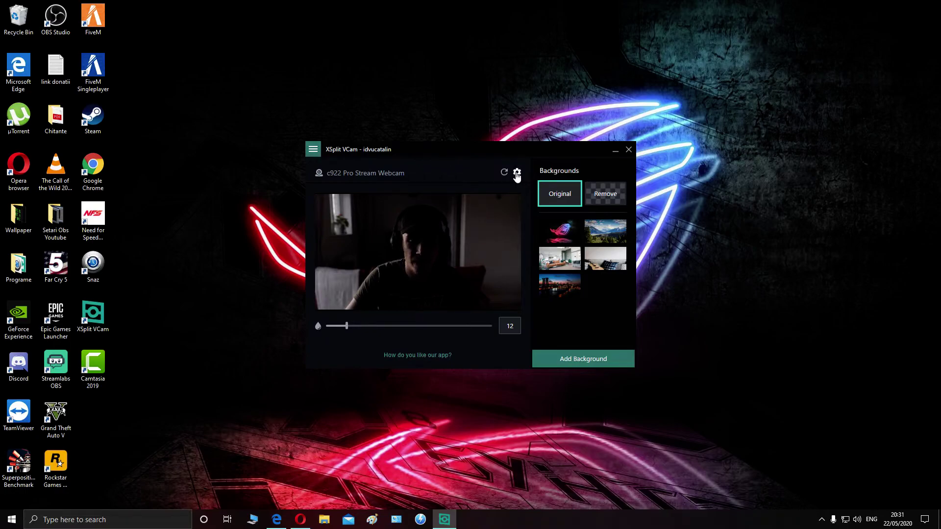
# Turn off automatic exposure in the c922 webcam's properties, set the exposure to -5 and apply it
pyautogui.click(516, 174)
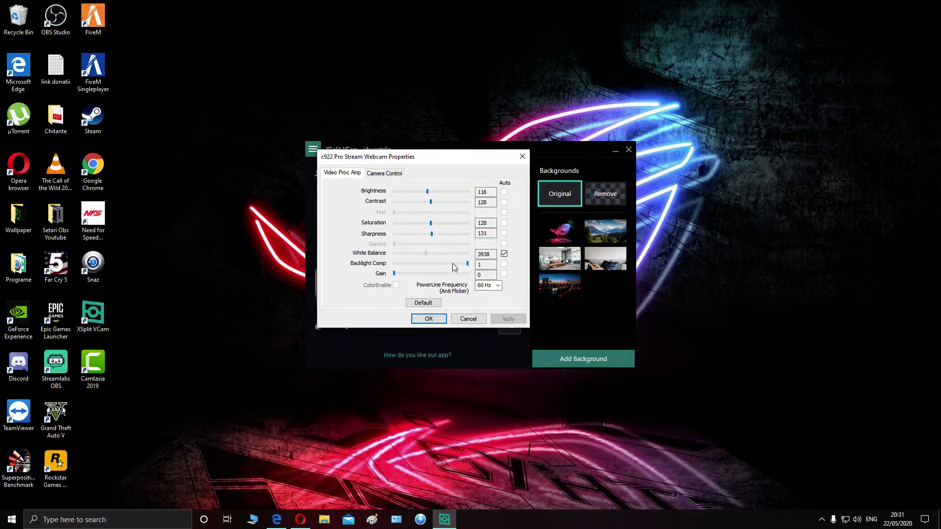
pyautogui.moveTo(455, 166); pyautogui.dragTo(756, 128)
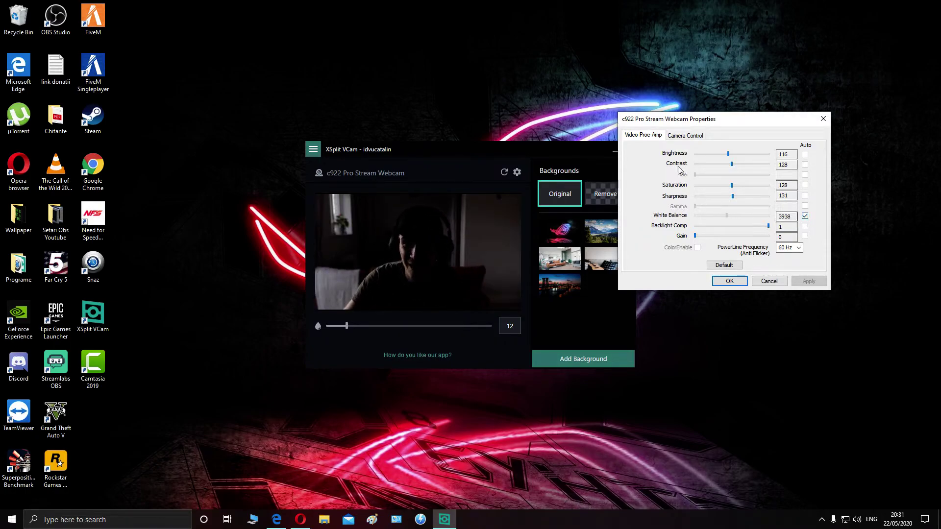
pyautogui.click(689, 136)
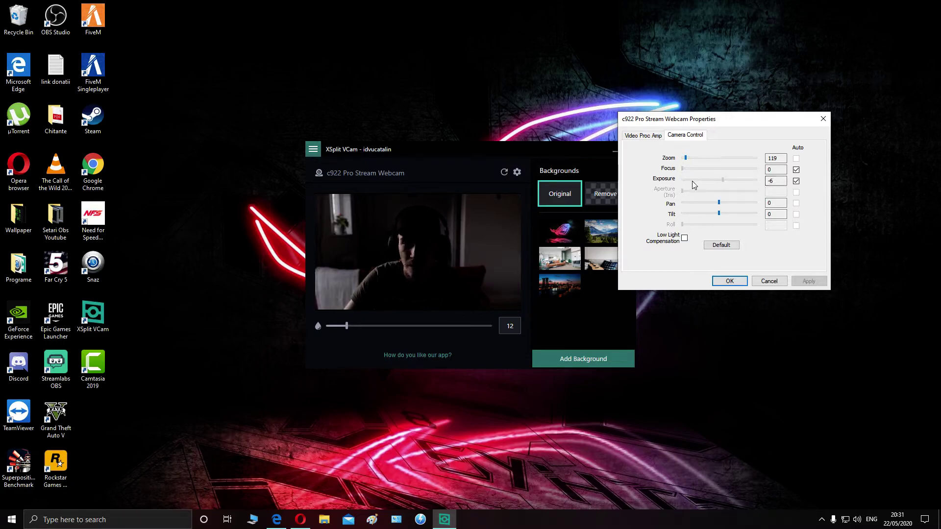
pyautogui.click(797, 182)
pyautogui.click(726, 180)
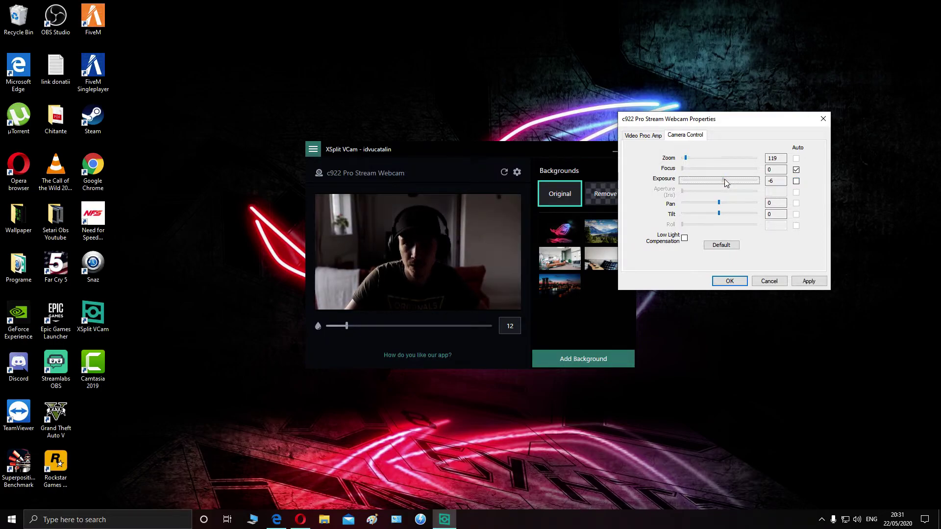
pyautogui.moveTo(726, 180); pyautogui.dragTo(731, 180)
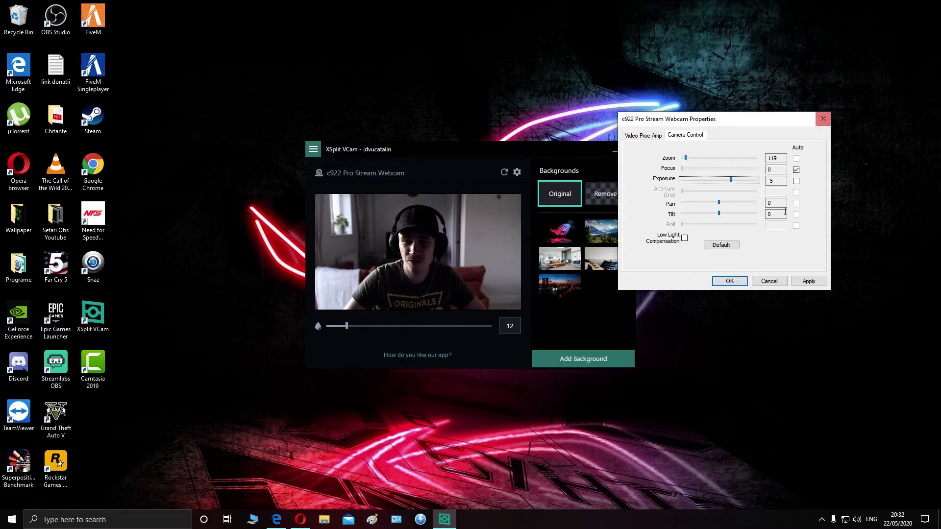
pyautogui.click(809, 281)
pyautogui.click(730, 281)
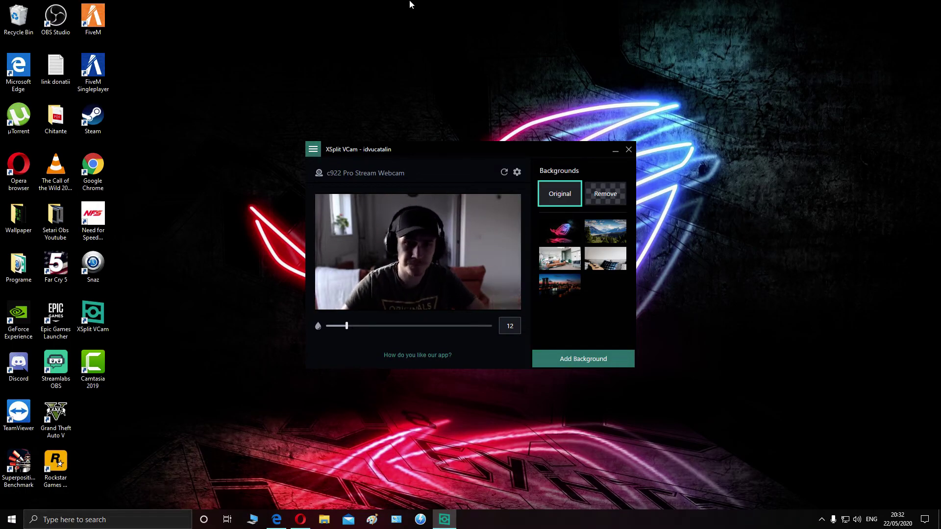
# Replace the webcam background with the night city bridge image
pyautogui.moveTo(437, 146); pyautogui.dragTo(430, 78)
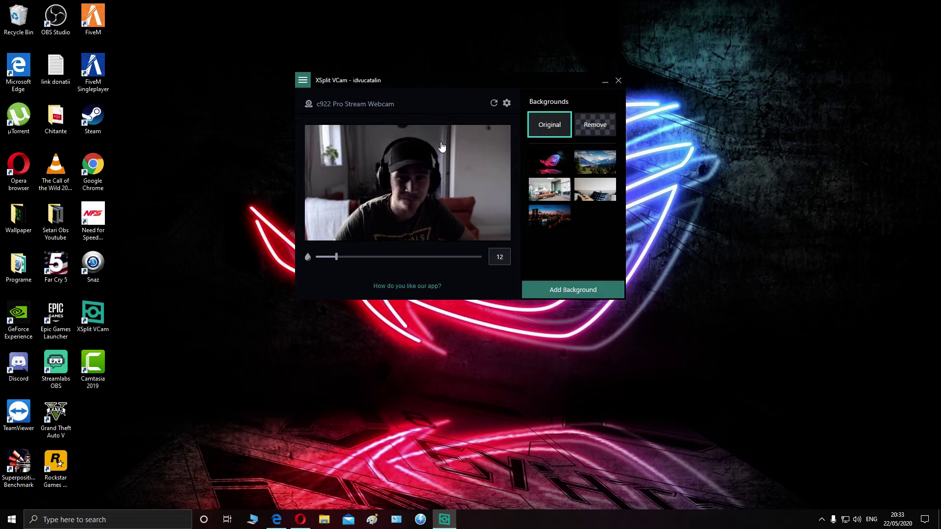
pyautogui.click(549, 162)
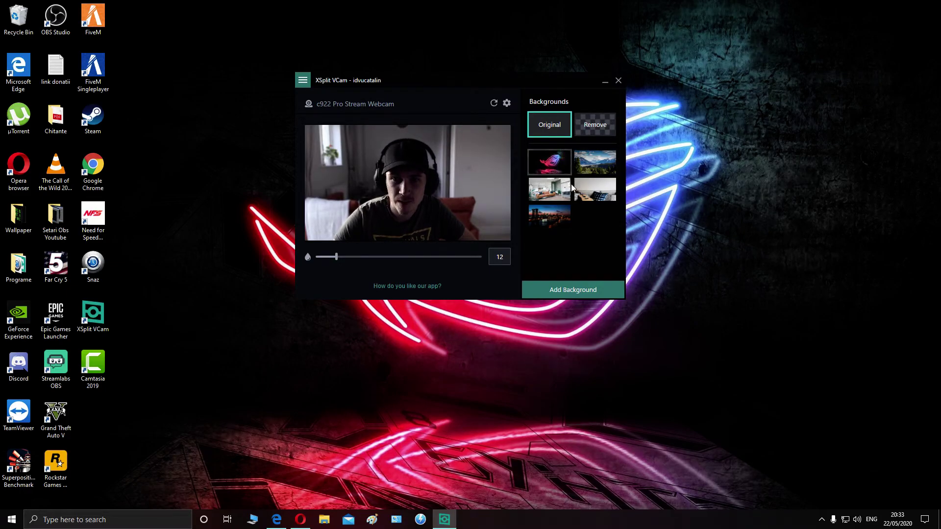
pyautogui.click(554, 223)
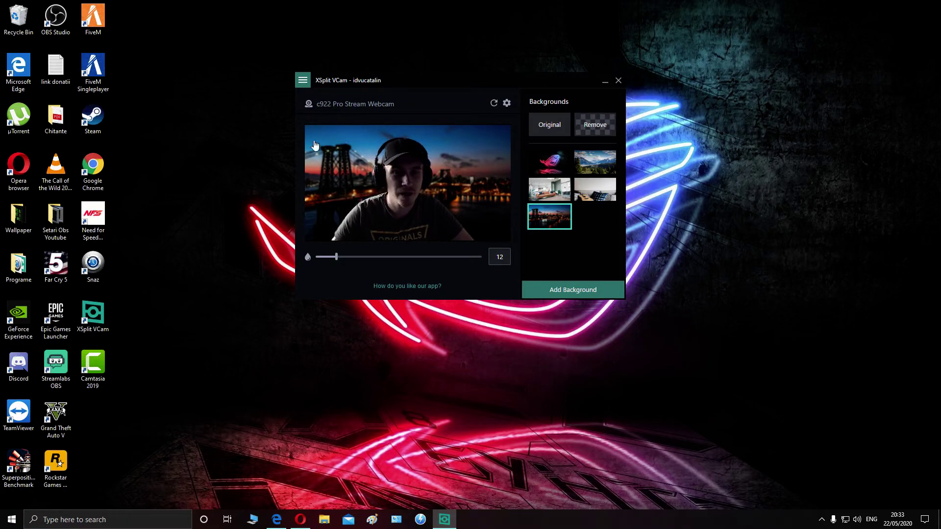
# Try the High quality level in the VCam settings, return it to Highest and close the settings
pyautogui.click(303, 82)
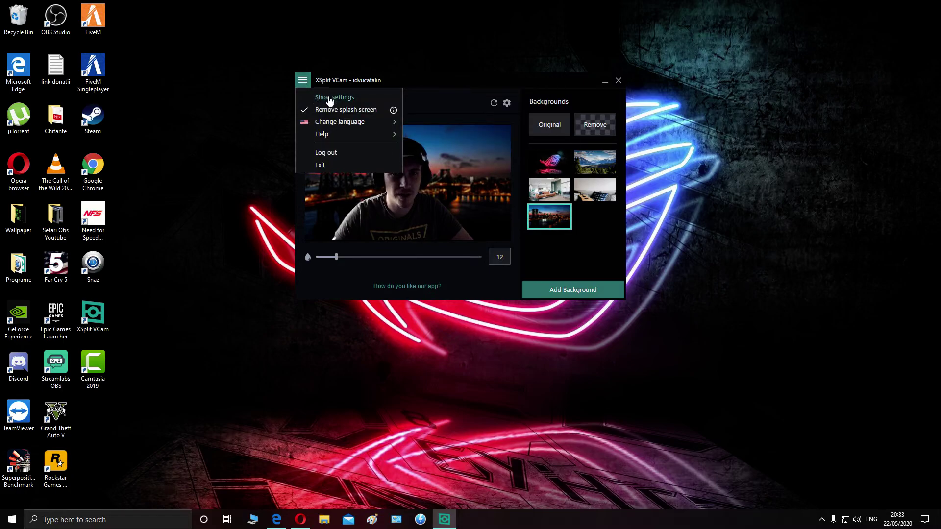
pyautogui.click(326, 100)
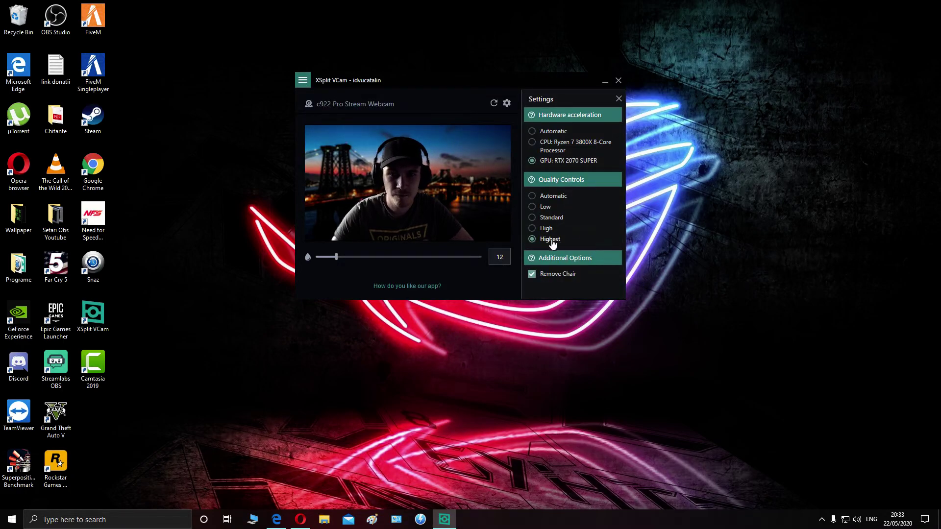
pyautogui.click(532, 229)
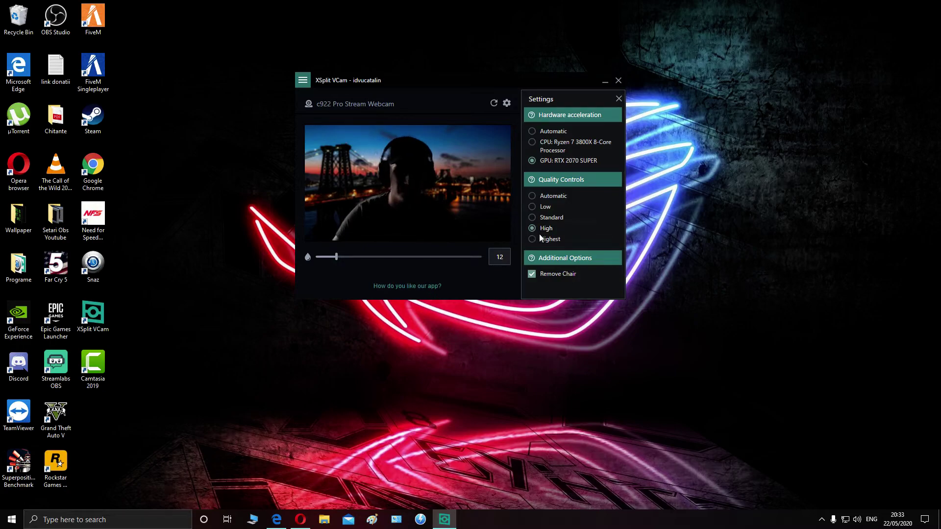
pyautogui.click(534, 239)
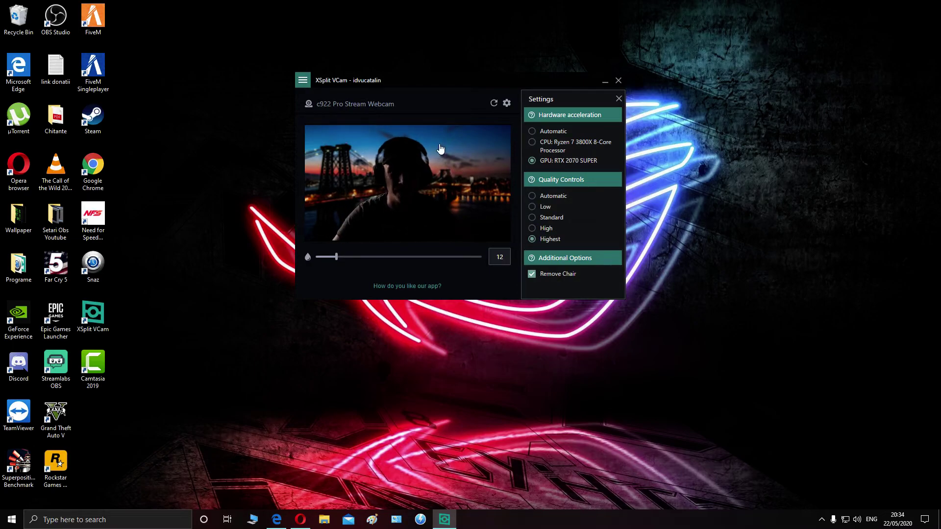
pyautogui.click(619, 99)
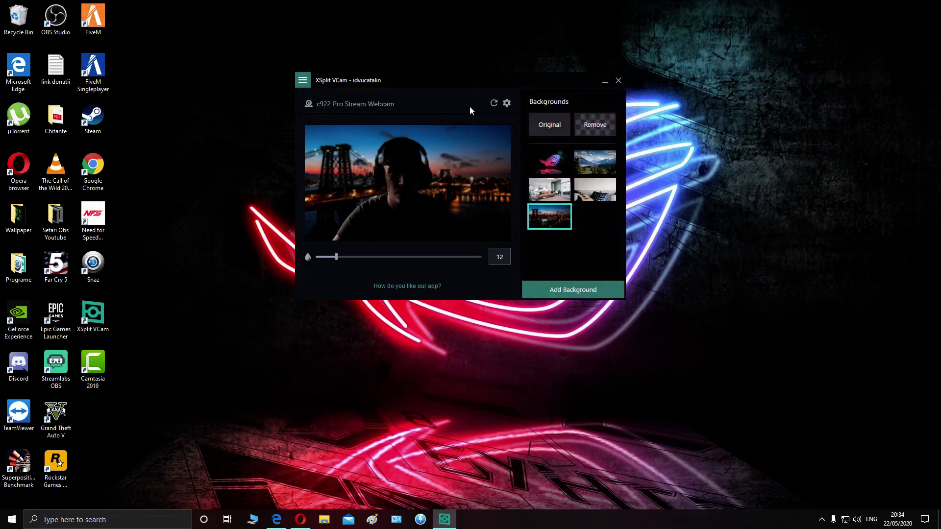
# Disable automatic exposure again in the c922 webcam's camera controls, keep the exposure at -5 and apply it
pyautogui.click(508, 103)
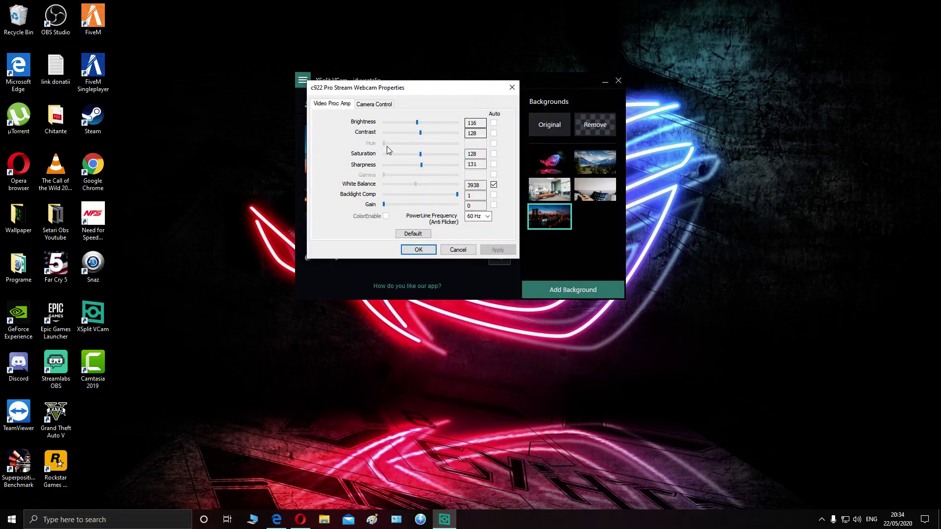
pyautogui.click(374, 99)
pyautogui.moveTo(410, 87); pyautogui.dragTo(745, 127)
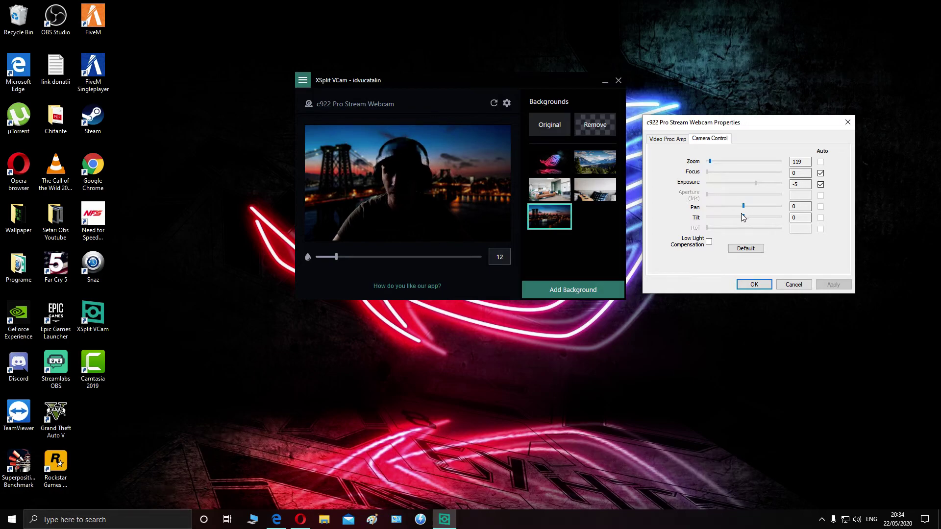
pyautogui.click(684, 139)
pyautogui.click(715, 139)
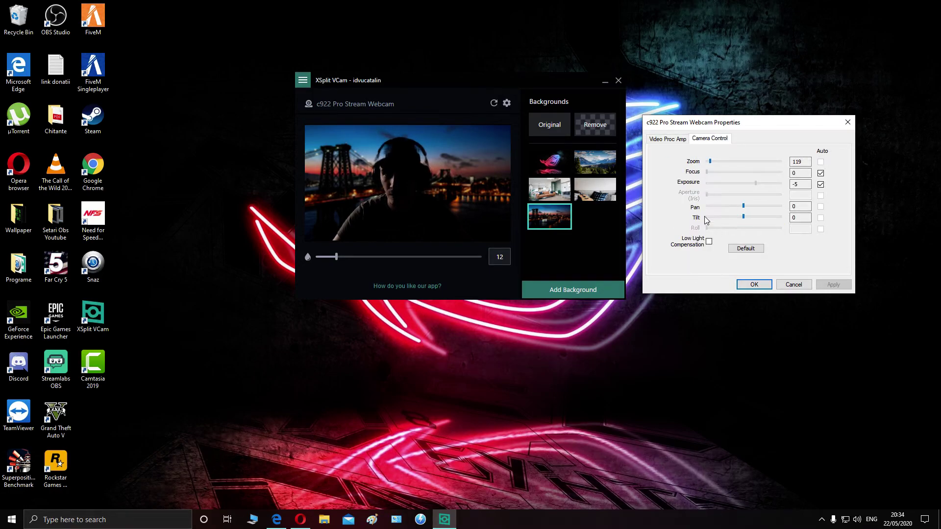
pyautogui.click(820, 185)
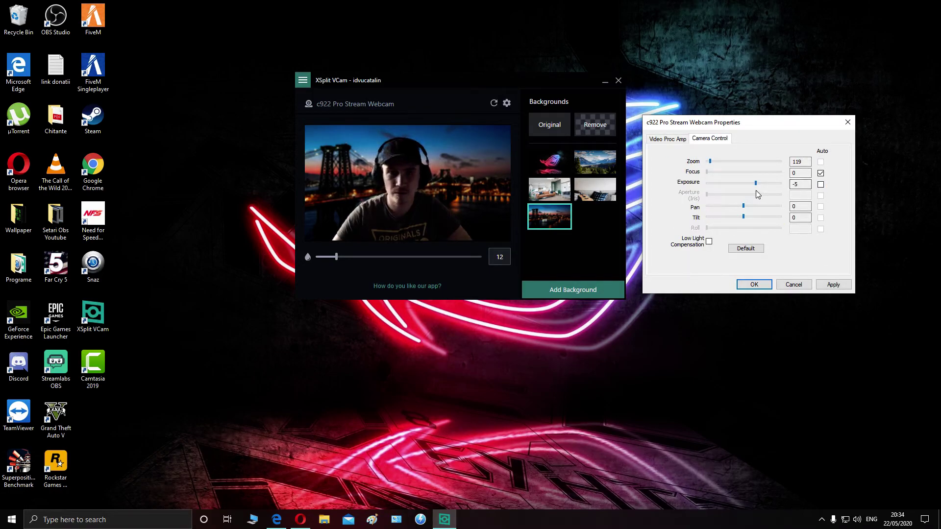
pyautogui.click(756, 184)
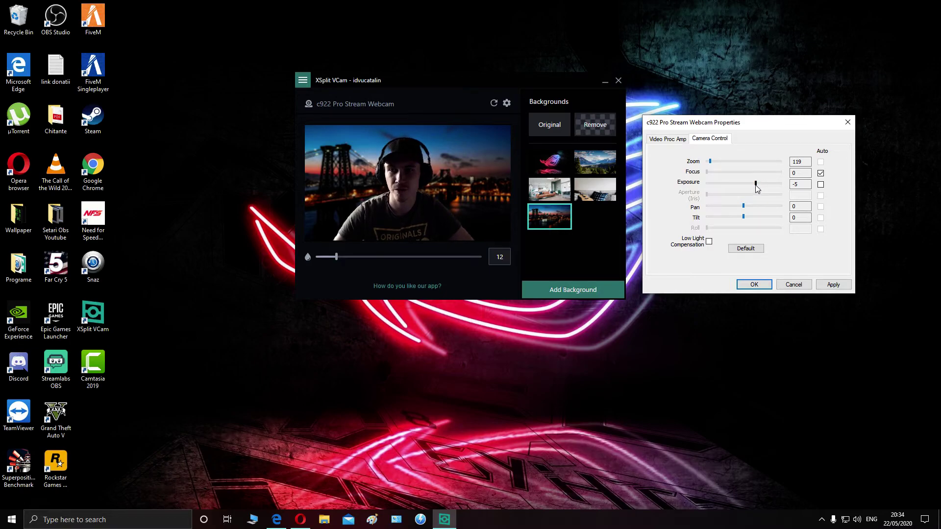
pyautogui.moveTo(758, 189); pyautogui.dragTo(759, 190)
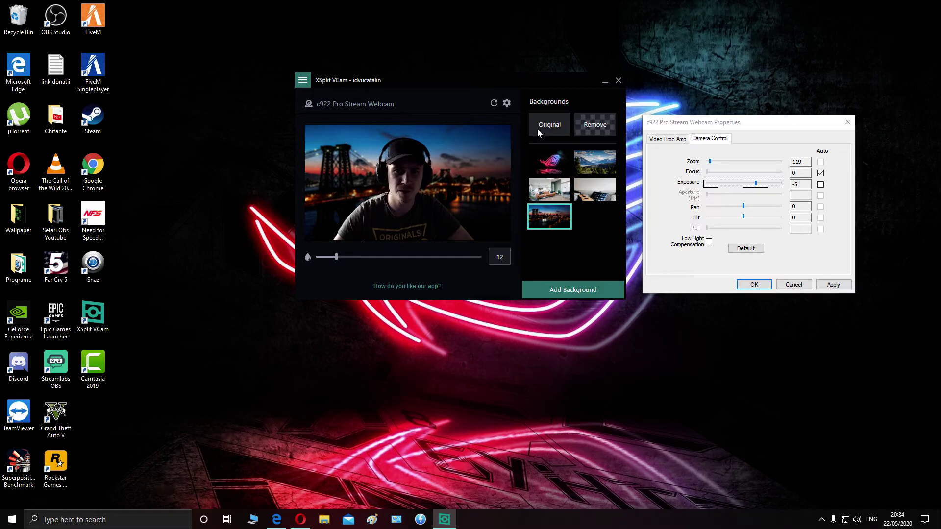
pyautogui.click(833, 284)
pyautogui.click(765, 286)
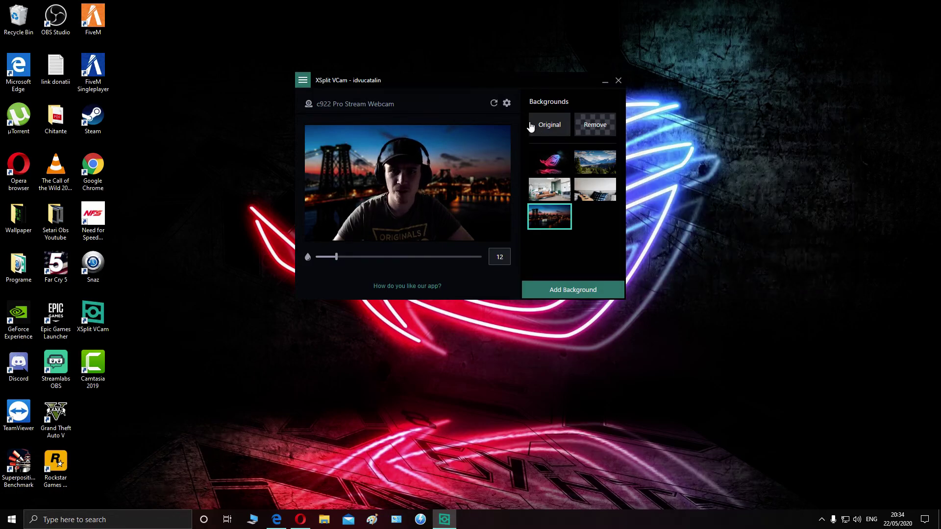
# Switch the webcam background back to Original
pyautogui.click(546, 124)
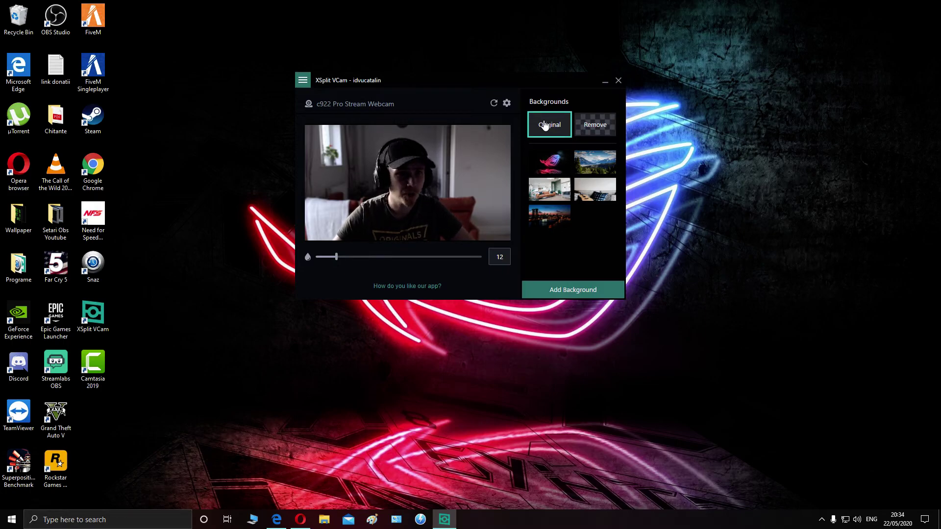
pyautogui.moveTo(435, 79); pyautogui.dragTo(458, 86)
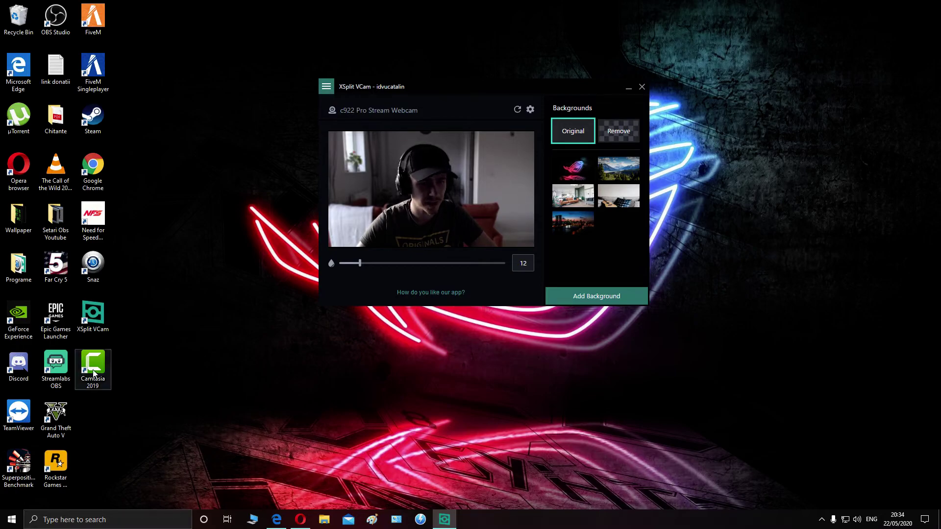
# Launch Streamlabs OBS from the desktop
pyautogui.doubleClick(61, 369)
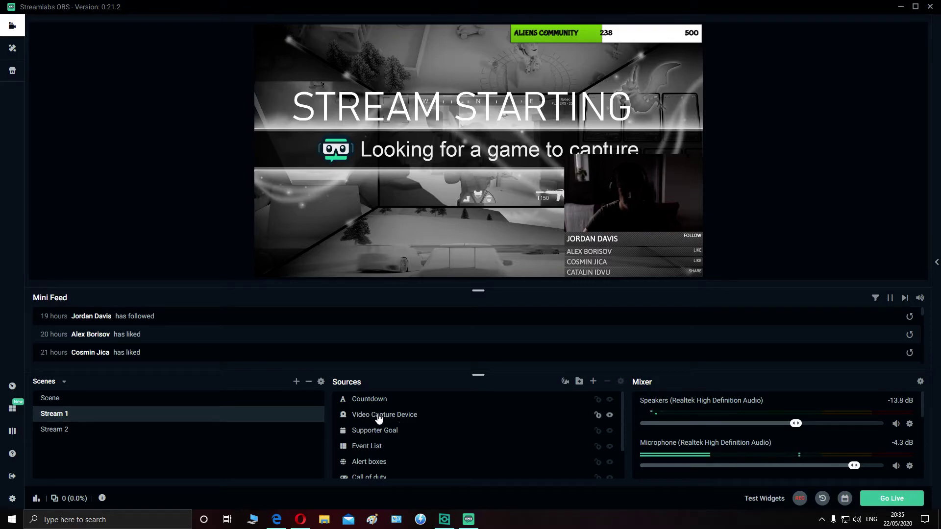
# Open the properties of the Video Capture Device source in the Stream 1 scene and choose XSplit VCam as its device
pyautogui.click(389, 418)
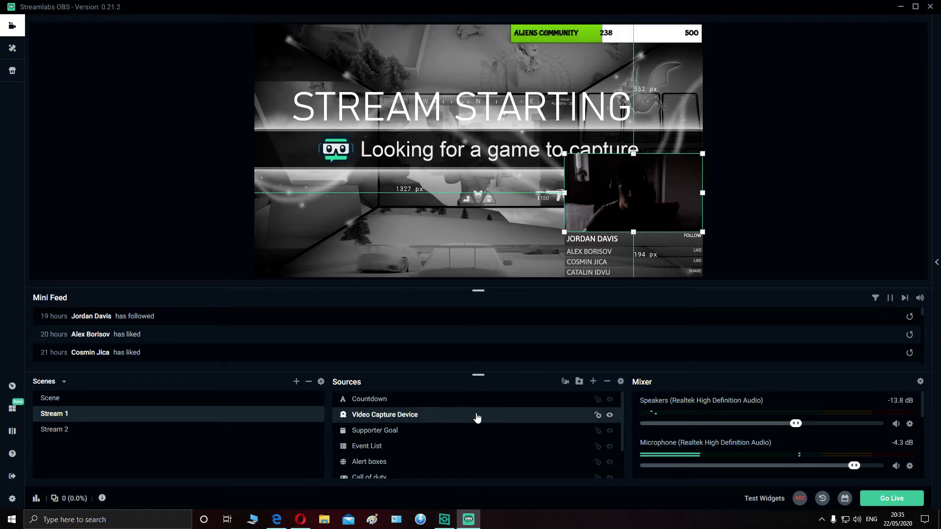
pyautogui.click(593, 382)
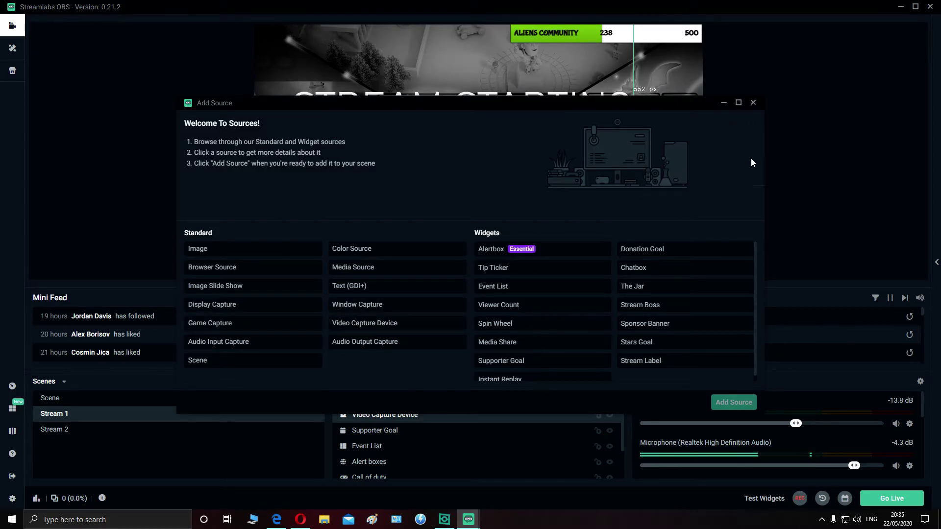
pyautogui.rightClick(381, 416)
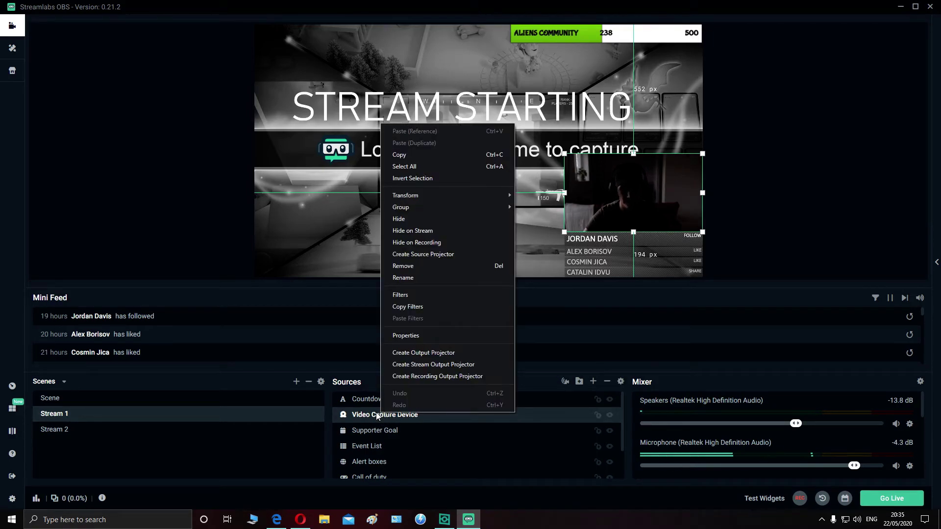
pyautogui.click(413, 335)
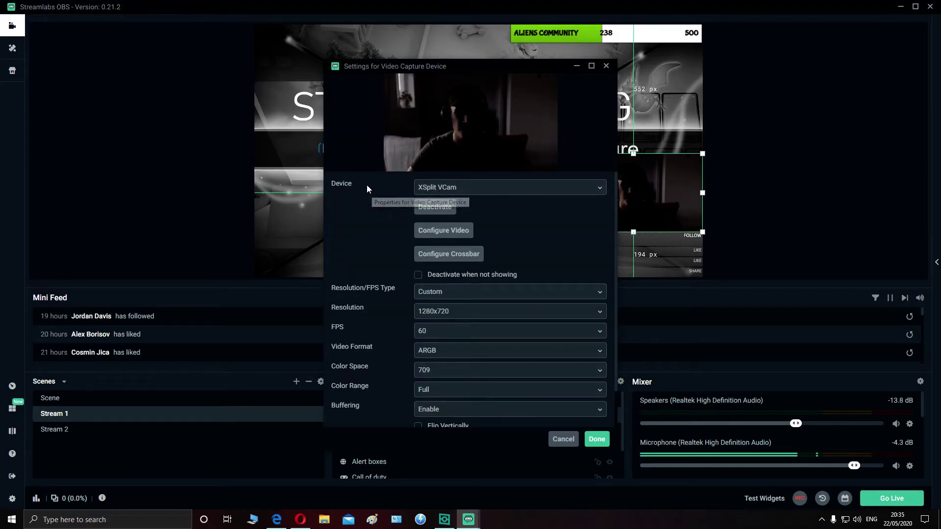
pyautogui.click(480, 188)
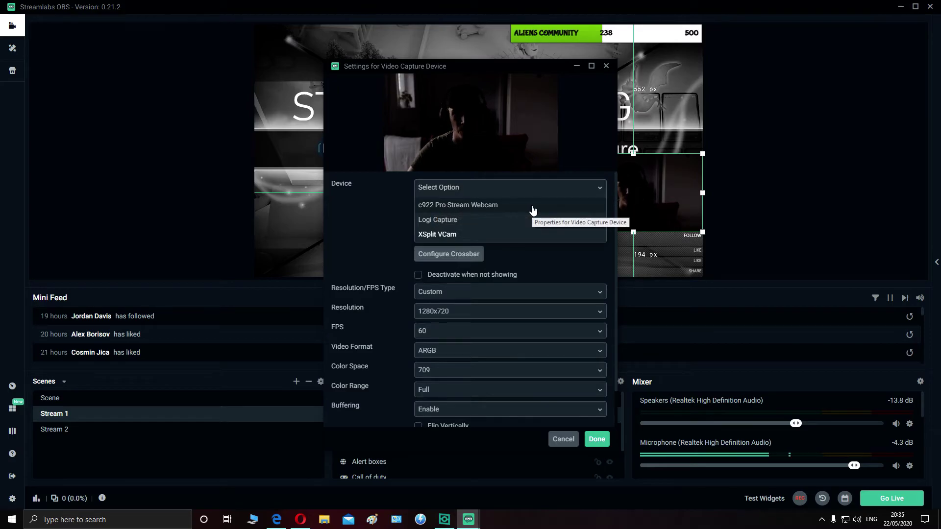
pyautogui.click(451, 234)
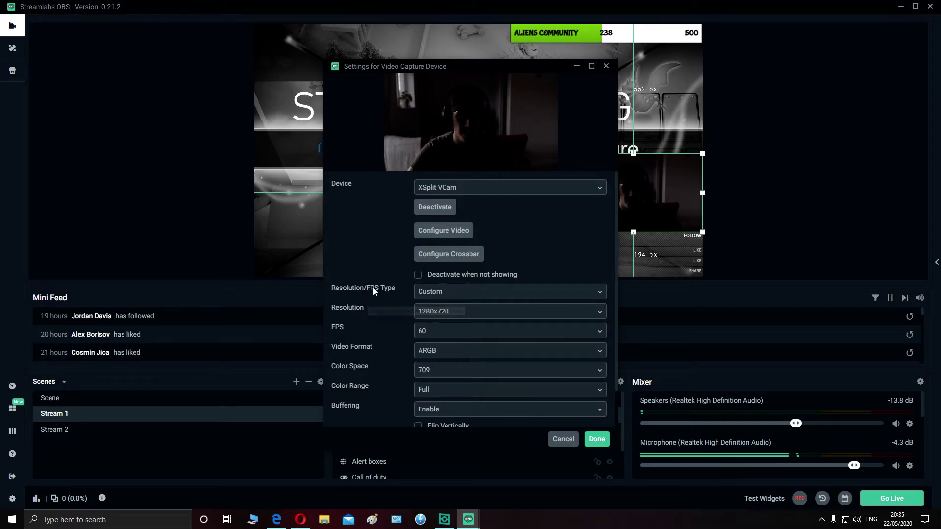
# Keep the capture source at Custom type, 1280x720 resolution and ARGB video format, and confirm its settings
pyautogui.click(465, 294)
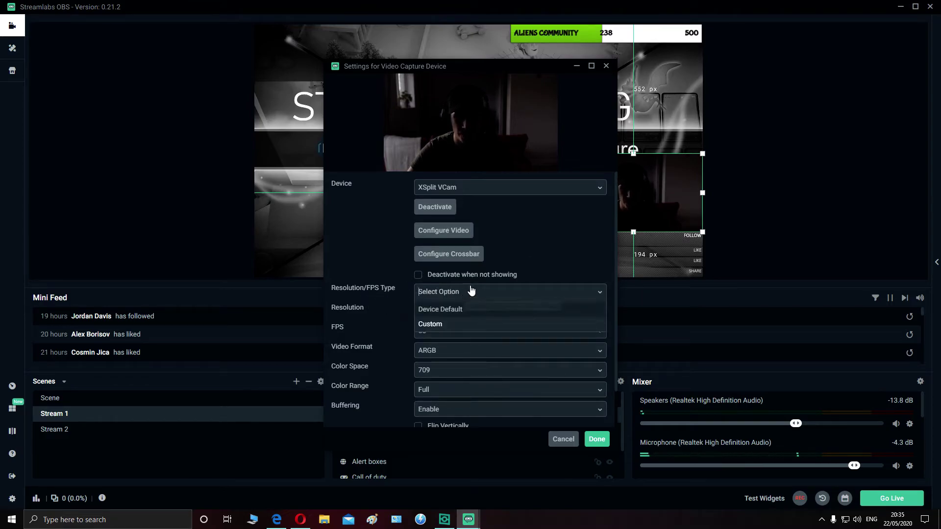
pyautogui.click(534, 237)
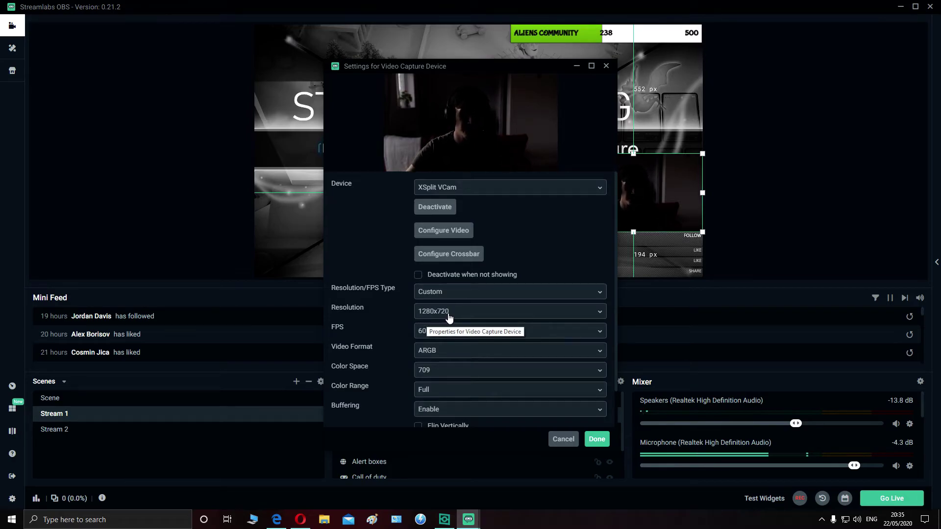
pyautogui.click(470, 316)
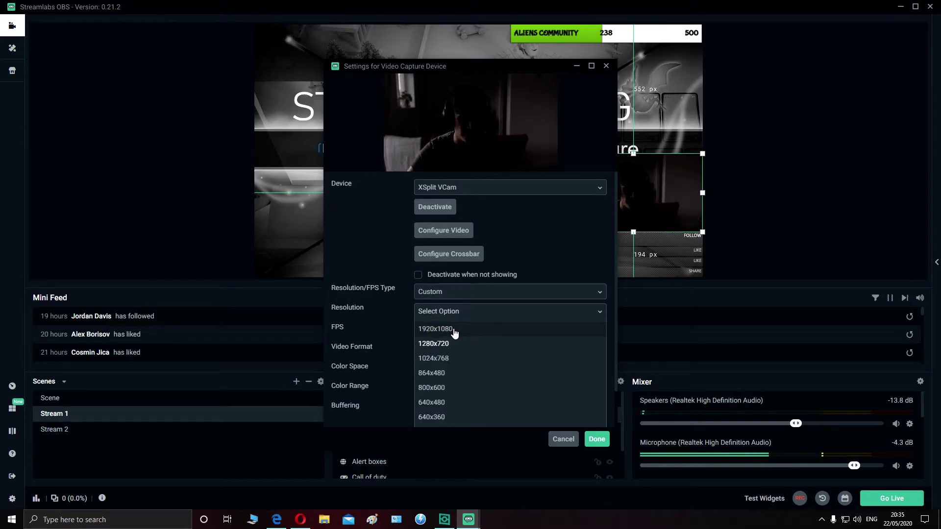
pyautogui.press('Return')
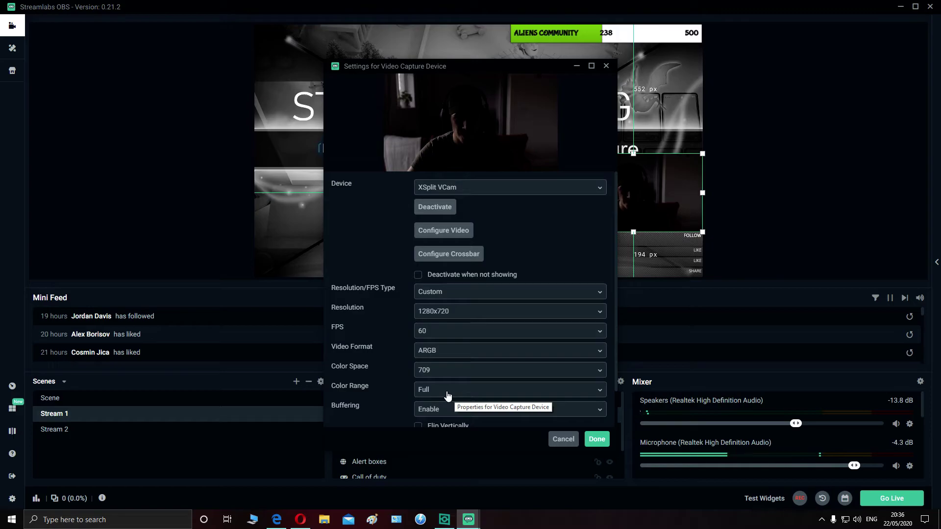
pyautogui.scroll(-1, 447, 395)
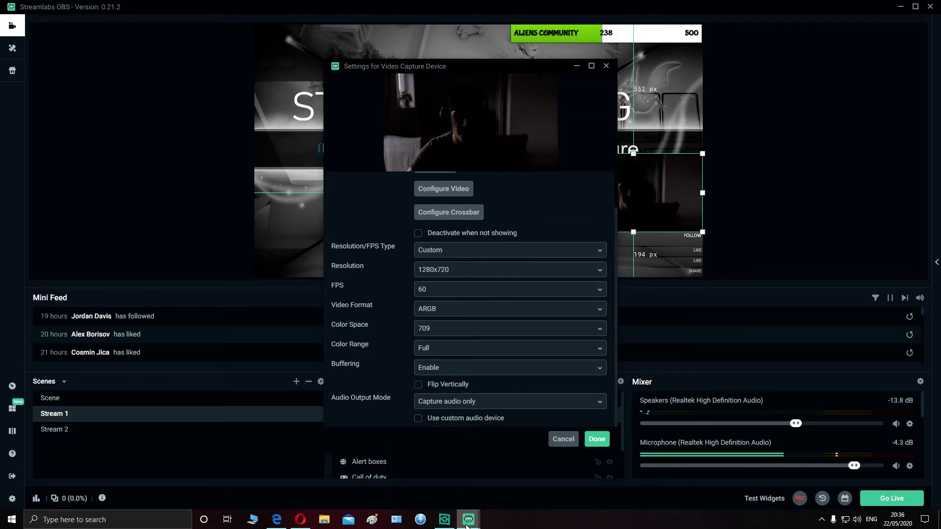
pyautogui.moveTo(467, 524)
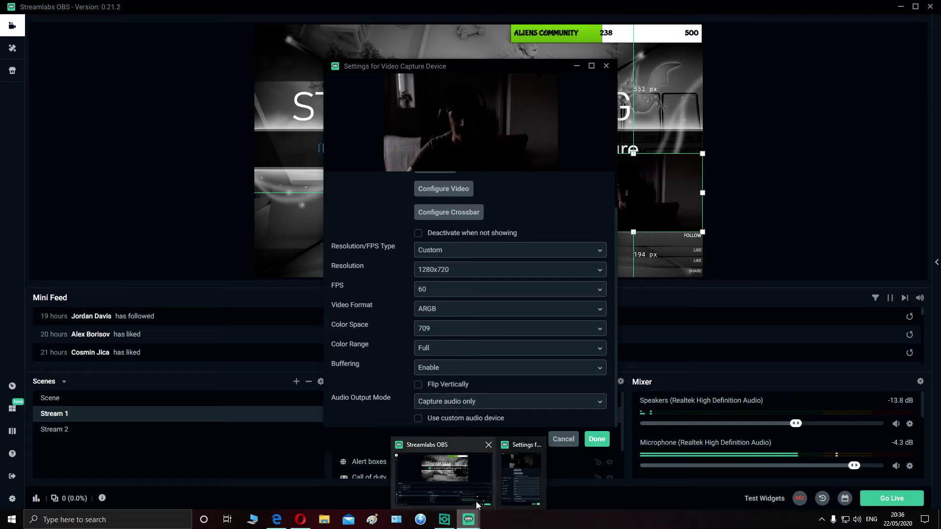
pyautogui.click(440, 310)
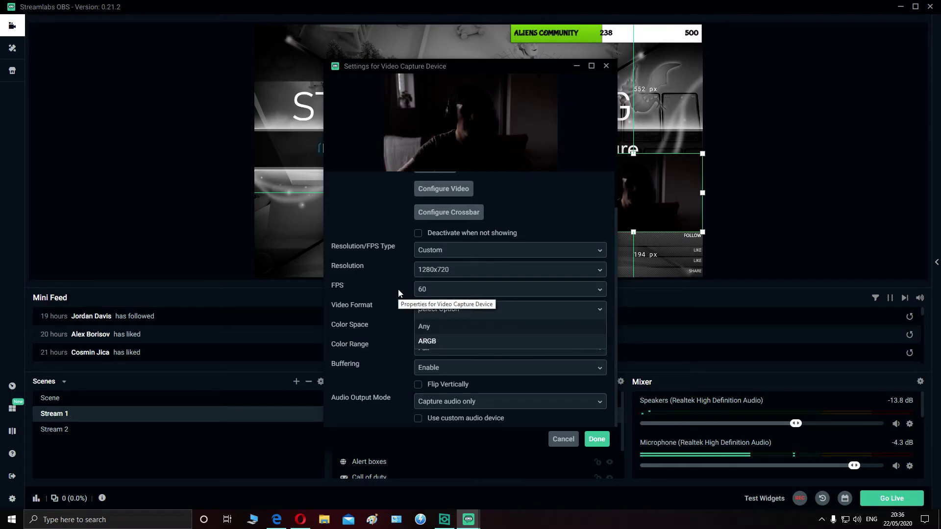
pyautogui.press('Return')
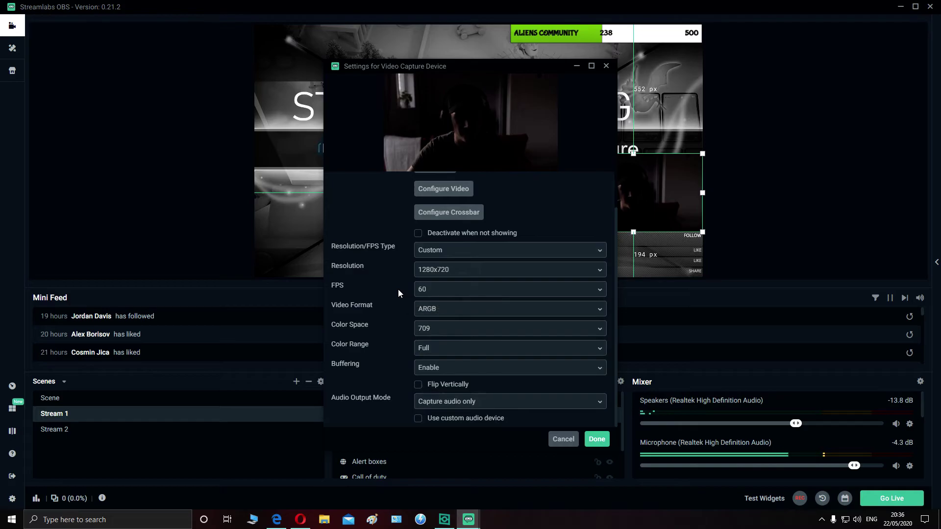
pyautogui.click(596, 440)
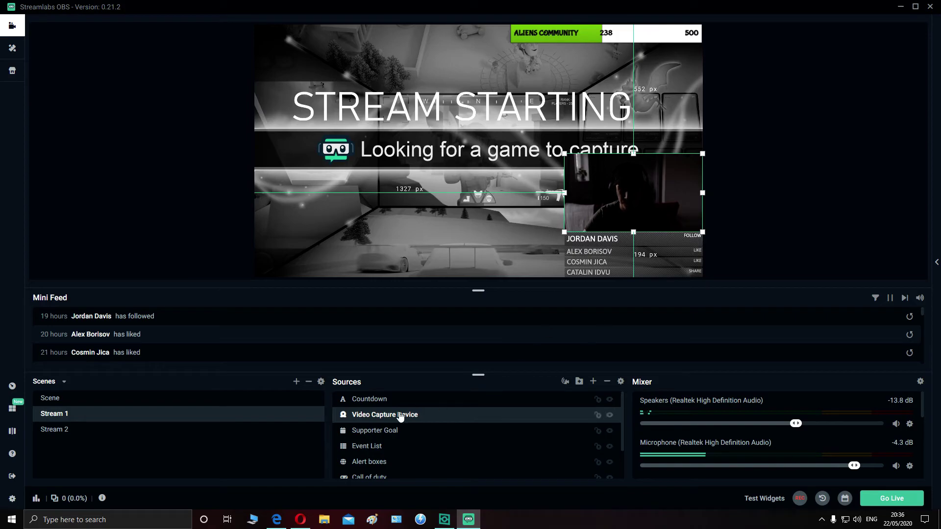
# Reopen the Video Capture Device properties, bring up the VCam video configuration and move its window clear of the preview
pyautogui.rightClick(392, 418)
pyautogui.click(411, 330)
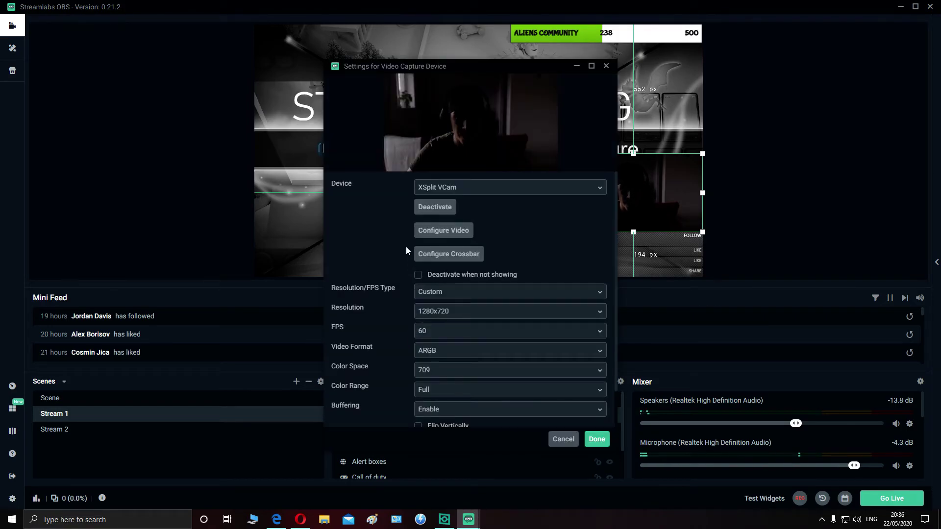
pyautogui.click(444, 231)
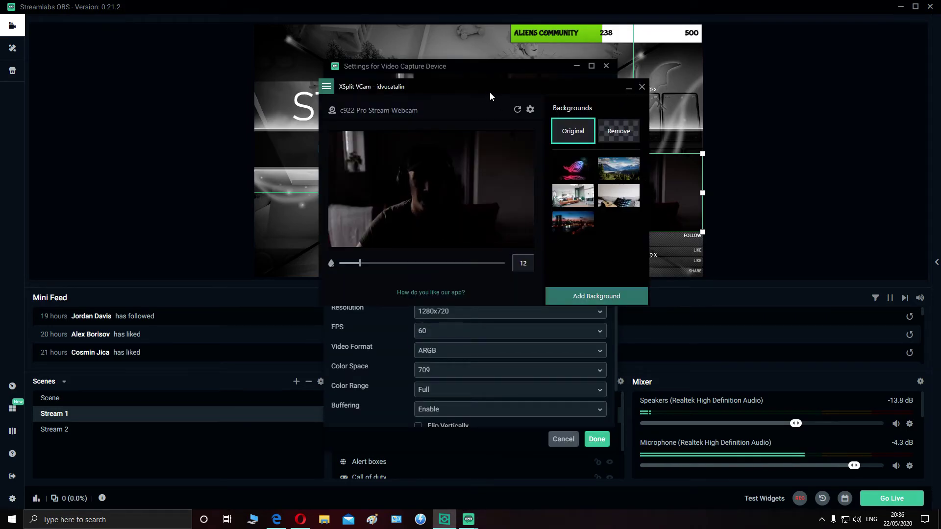
pyautogui.moveTo(499, 61); pyautogui.dragTo(191, 34)
# Disable automatic exposure in the c922 webcam's camera controls and set the exposure to -4
pyautogui.click(227, 55)
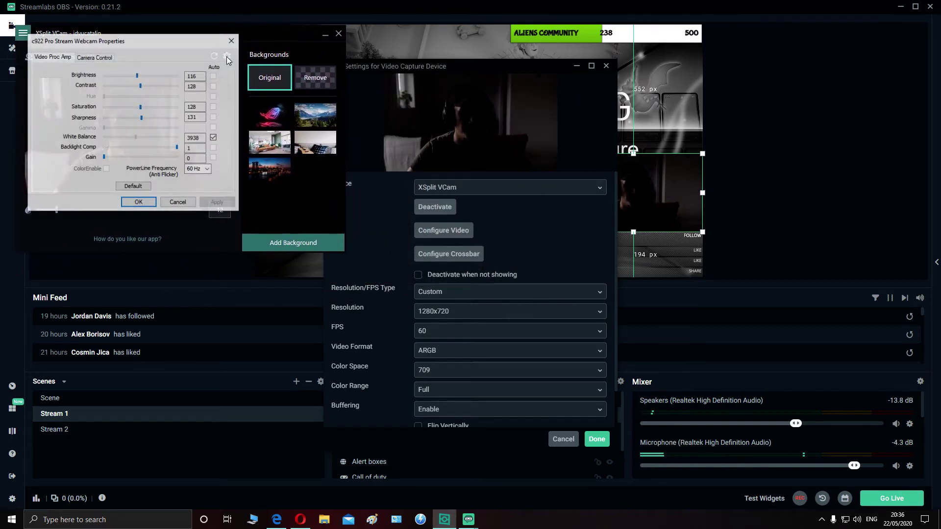
pyautogui.click(91, 57)
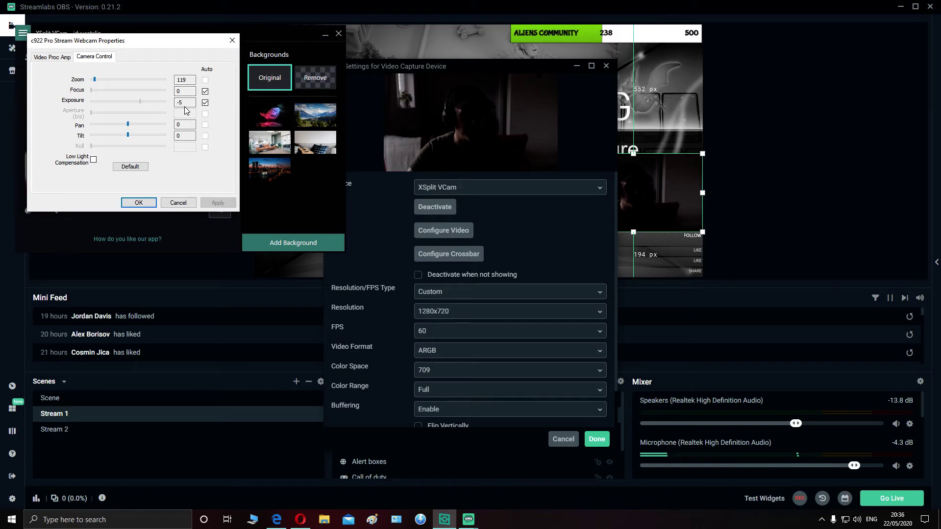
pyautogui.click(205, 103)
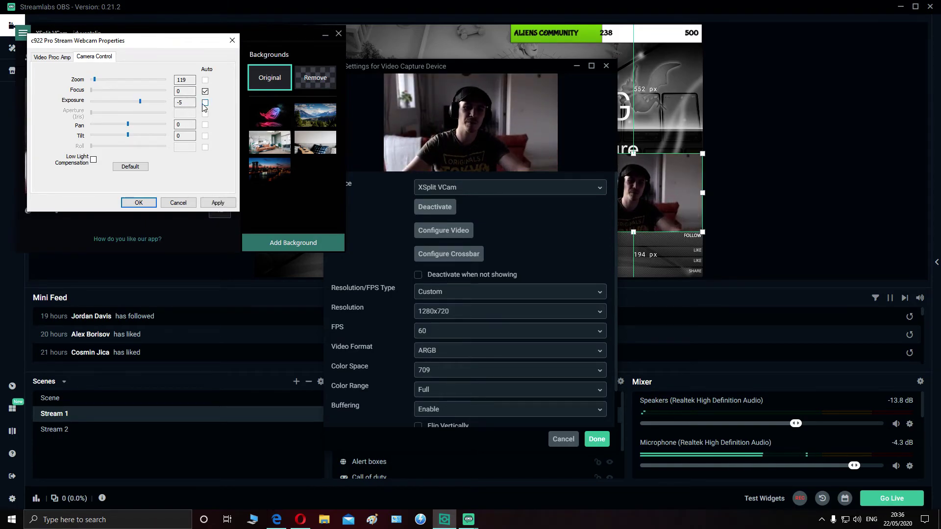
pyautogui.moveTo(142, 101); pyautogui.dragTo(145, 105)
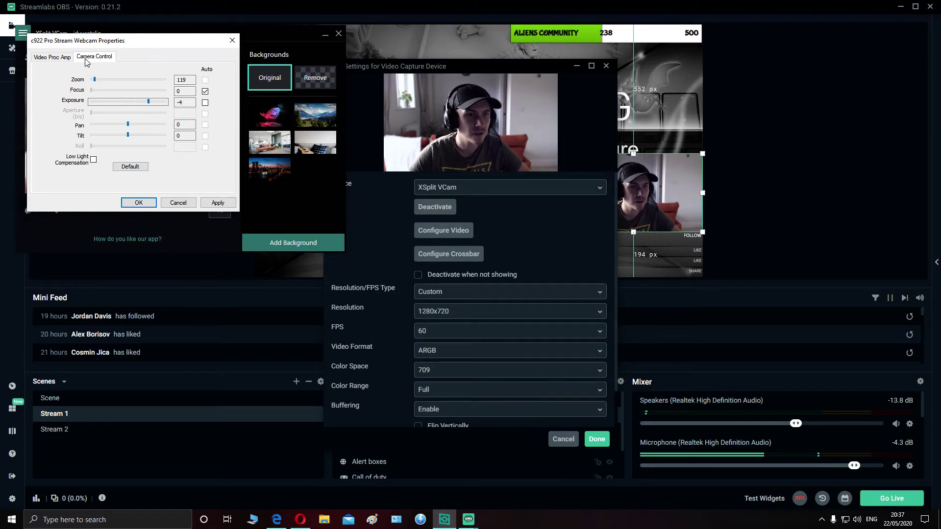
# Set the webcam's backlight compensation to 1, apply the webcam properties and close the VCam window
pyautogui.click(52, 56)
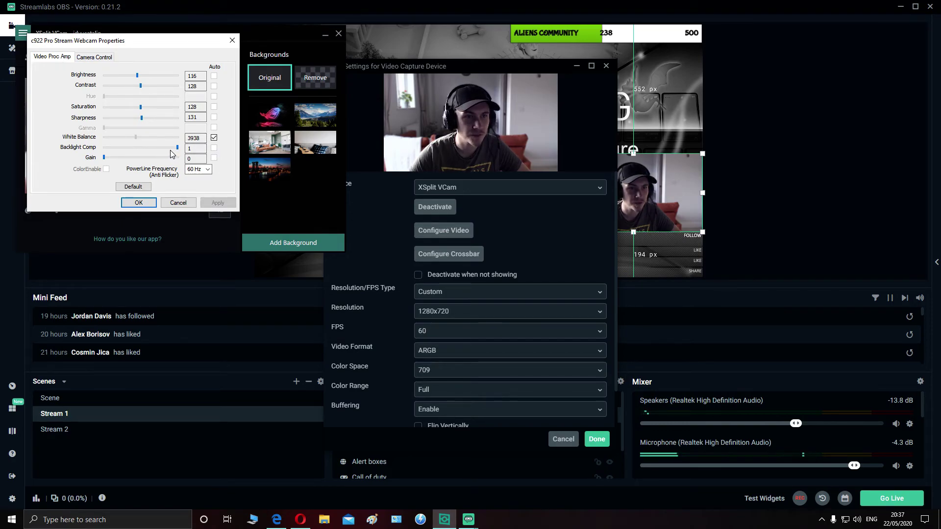
pyautogui.click(107, 149)
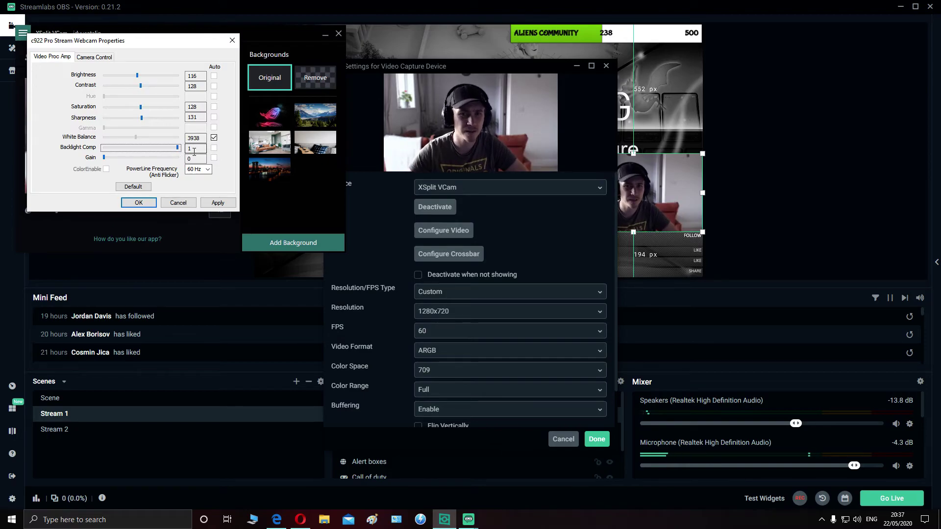
pyautogui.click(219, 203)
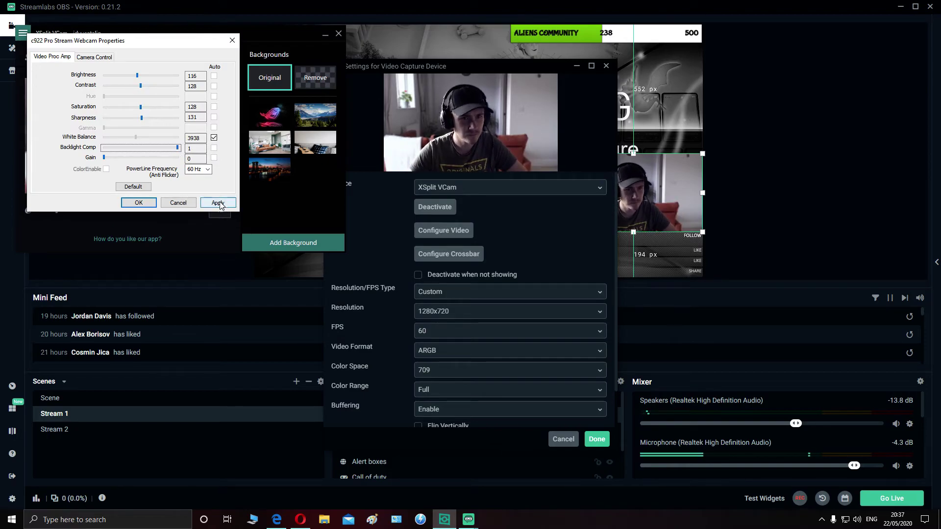
pyautogui.click(132, 202)
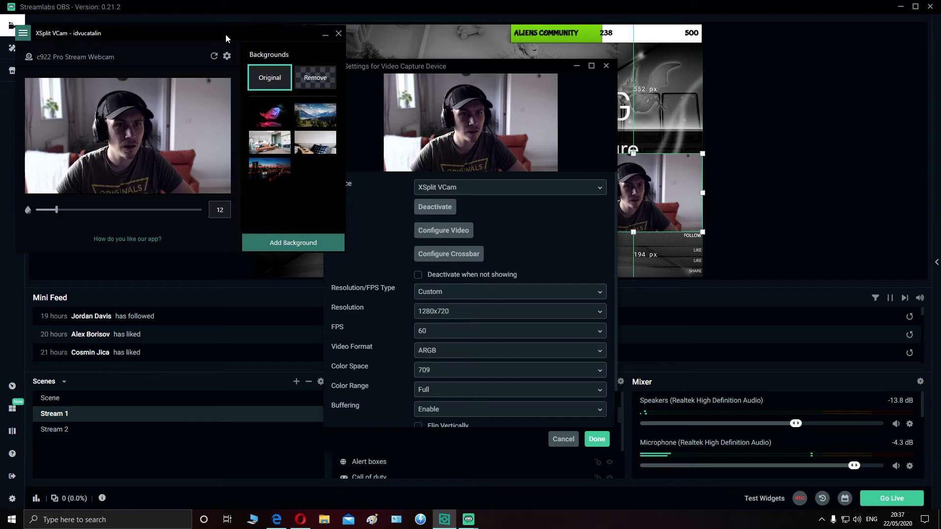
pyautogui.moveTo(289, 54); pyautogui.dragTo(327, 90)
pyautogui.click(377, 69)
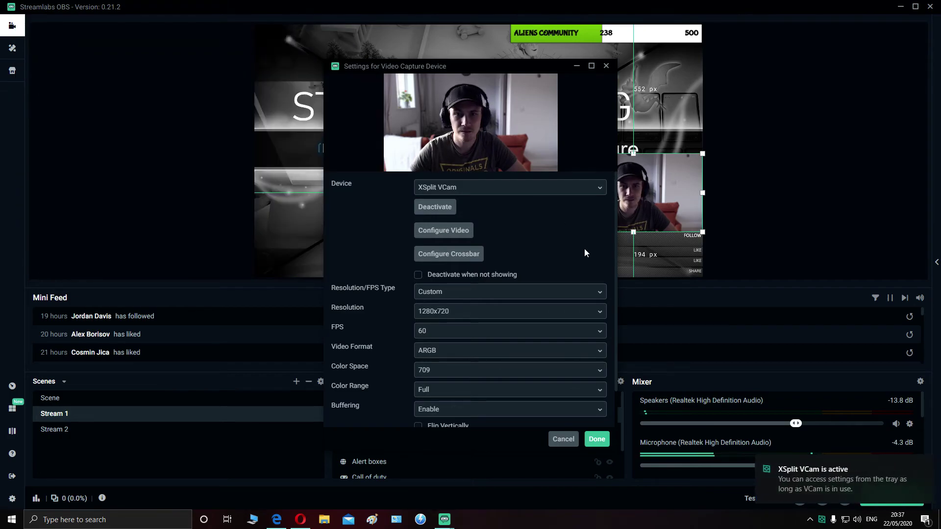
# Try the neon ROG logo background through the source's video configuration, switch back to Original and close VCam
pyautogui.scroll(-2, 520, 374)
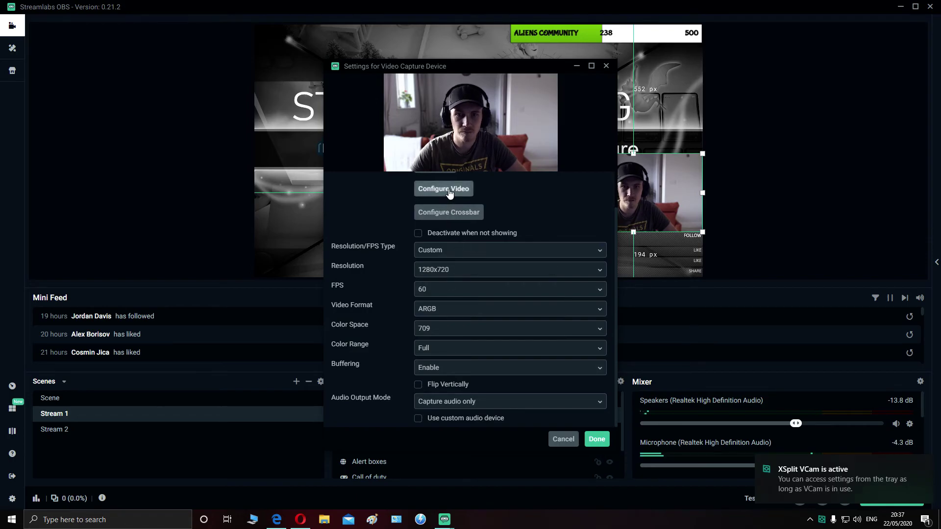
pyautogui.click(444, 191)
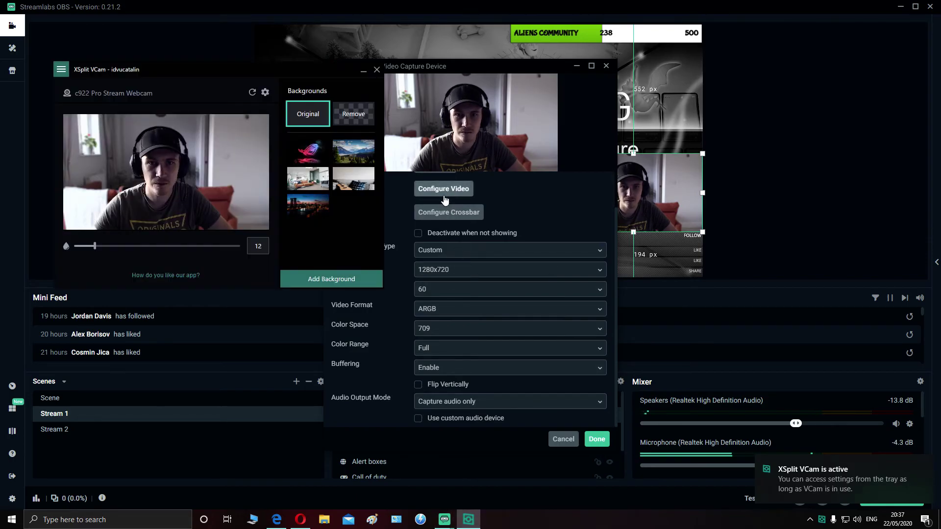
pyautogui.click(308, 158)
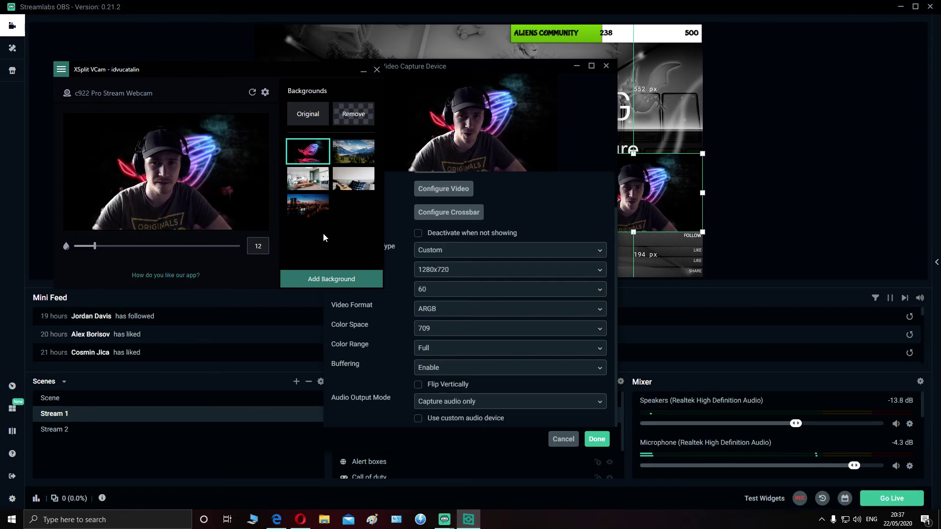
pyautogui.click(308, 114)
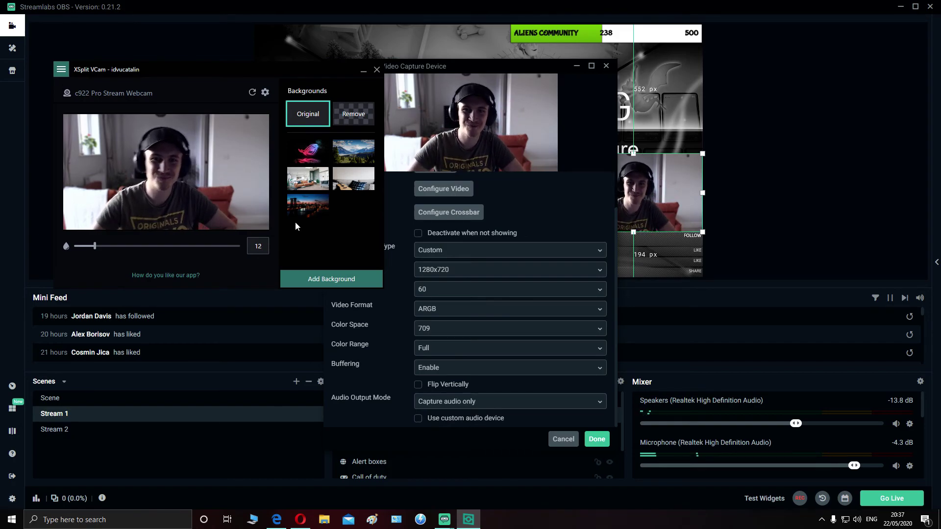
pyautogui.click(377, 71)
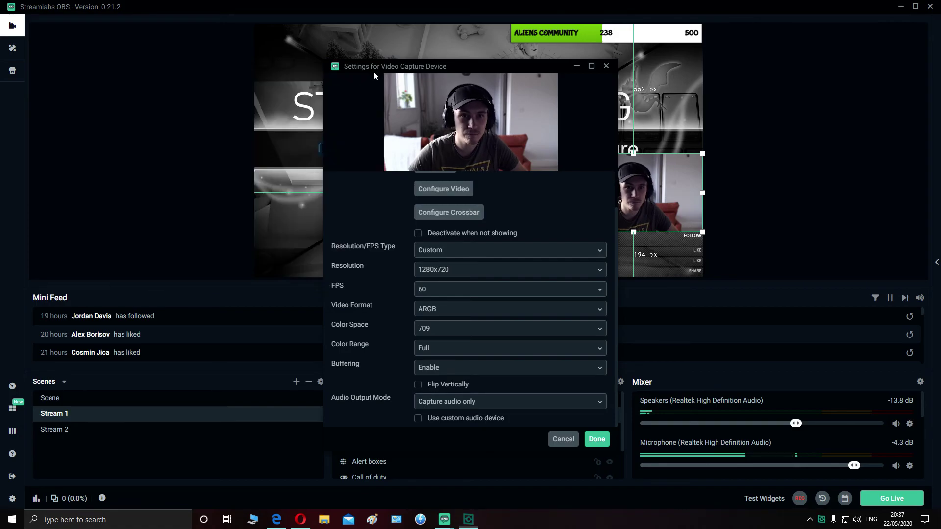
# Confirm the Video Capture Device settings and minimize the streaming program to the desktop
pyautogui.click(594, 438)
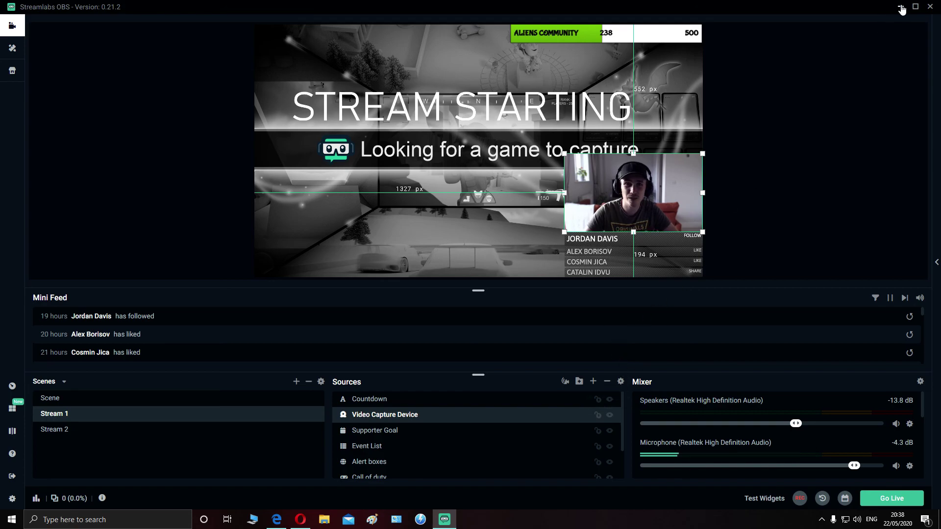
pyautogui.click(901, 8)
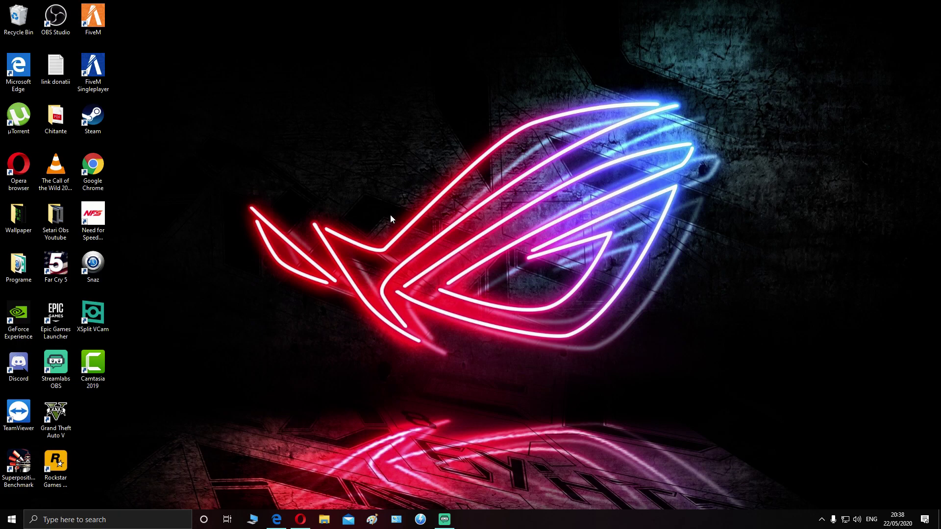